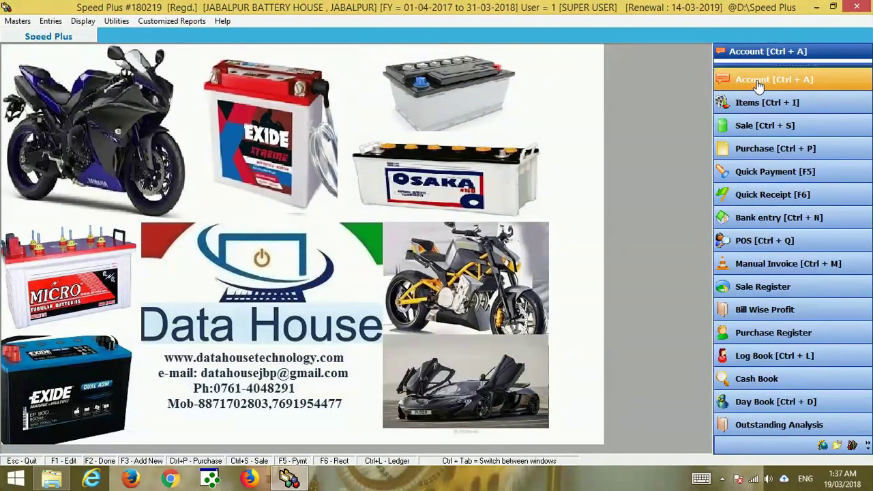
# Open the Address Book from the Account menu to list all 96 accounts.
pyautogui.click(758, 82)
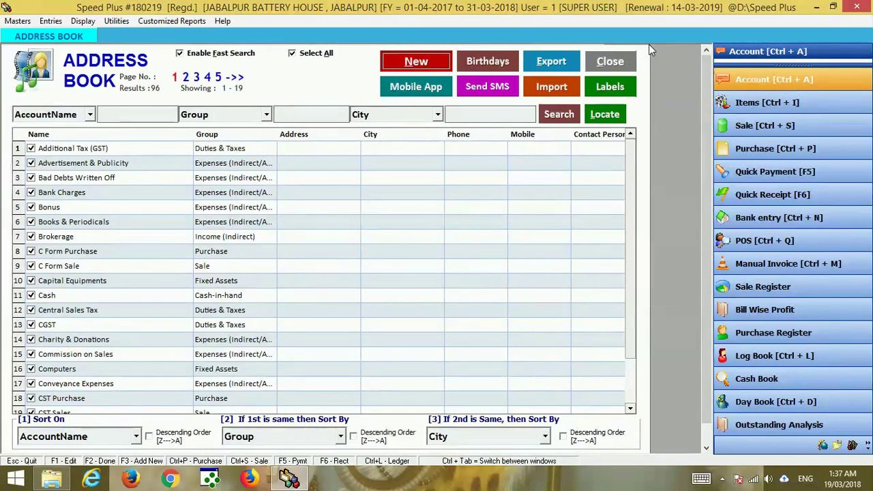
# Reopen the Address Book and turn off Enable Fast Search.
pyautogui.click(610, 62)
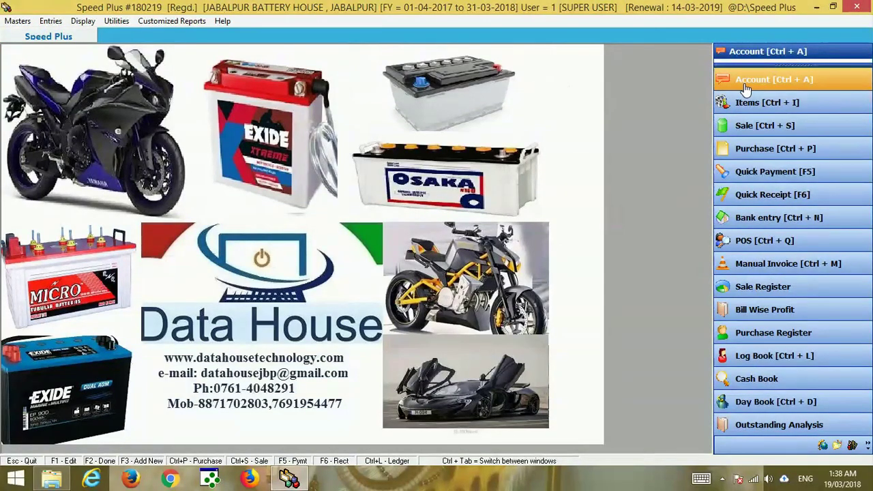
pyautogui.click(780, 87)
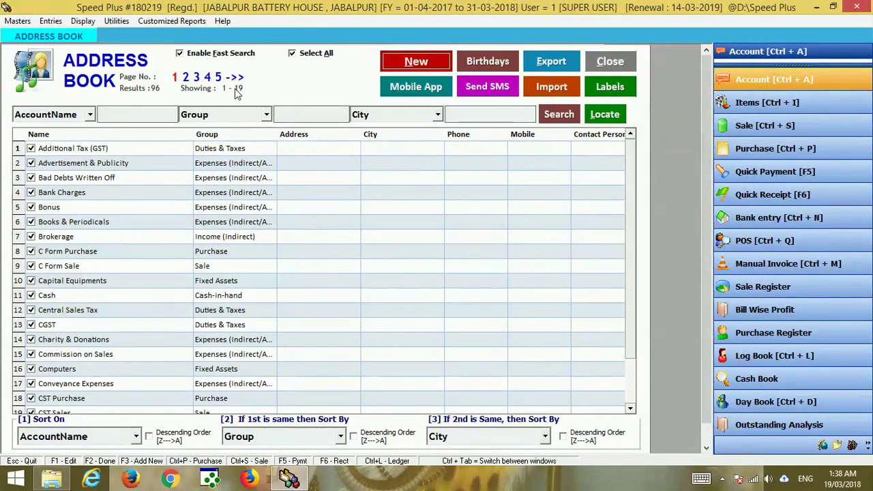
pyautogui.click(201, 60)
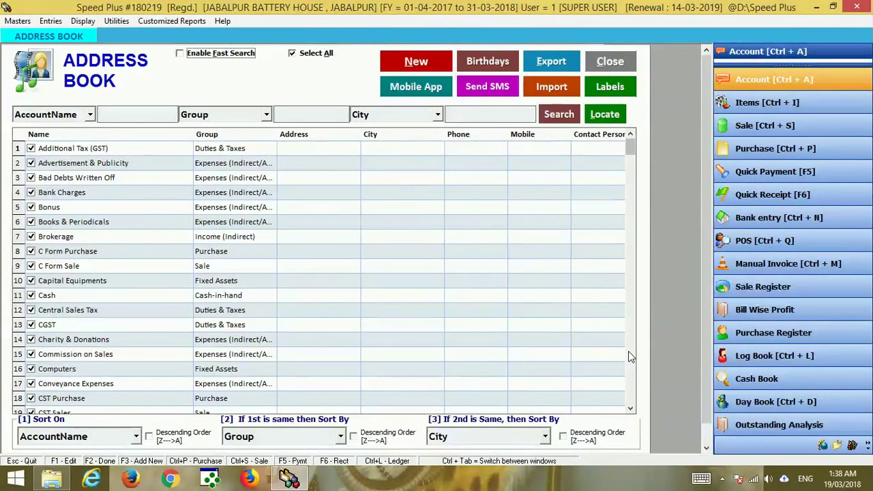
# Scroll down the full account list and select the Postal Expenses account.
pyautogui.click(630, 407)
pyautogui.click(630, 408)
pyautogui.click(631, 408)
pyautogui.click(631, 408)
pyautogui.click(630, 407)
pyautogui.click(631, 408)
pyautogui.click(631, 407)
pyautogui.click(630, 408)
pyautogui.click(630, 407)
pyautogui.click(631, 407)
pyautogui.click(630, 408)
pyautogui.click(630, 408)
pyautogui.click(631, 407)
pyautogui.click(630, 408)
pyautogui.click(631, 408)
pyautogui.click(630, 408)
pyautogui.click(630, 407)
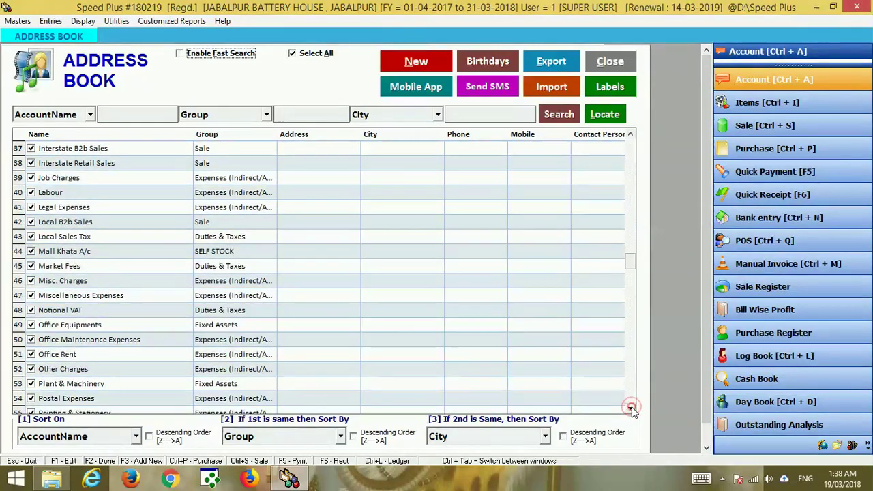
pyautogui.click(630, 408)
pyautogui.click(630, 407)
pyautogui.click(630, 407)
pyautogui.click(630, 408)
pyautogui.click(631, 408)
pyautogui.click(631, 408)
pyautogui.click(630, 408)
pyautogui.click(631, 408)
pyautogui.click(631, 407)
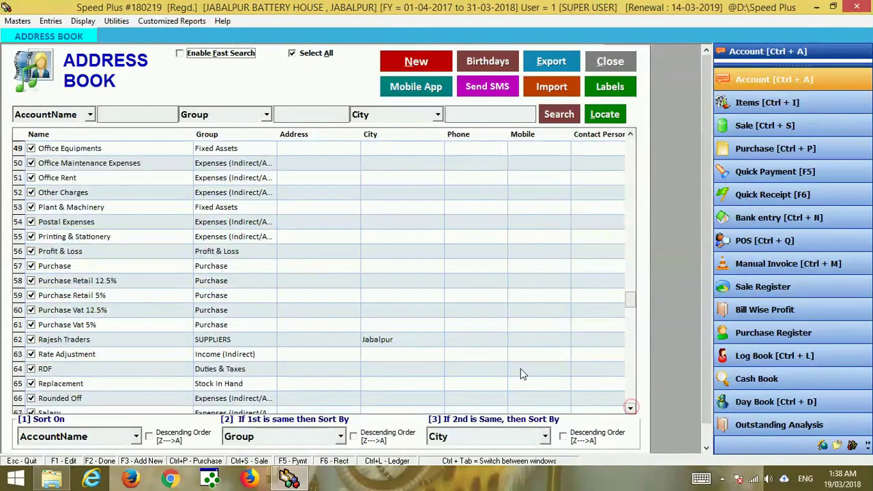
pyautogui.click(217, 225)
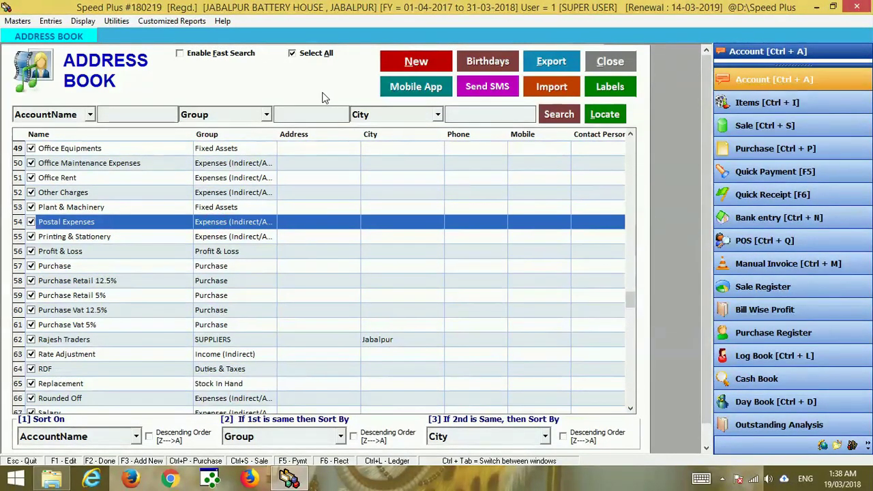
# Search the Group filter for 'ex', then clear the group filter text.
pyautogui.click(302, 117)
pyautogui.write('exp')
pyautogui.click(571, 113)
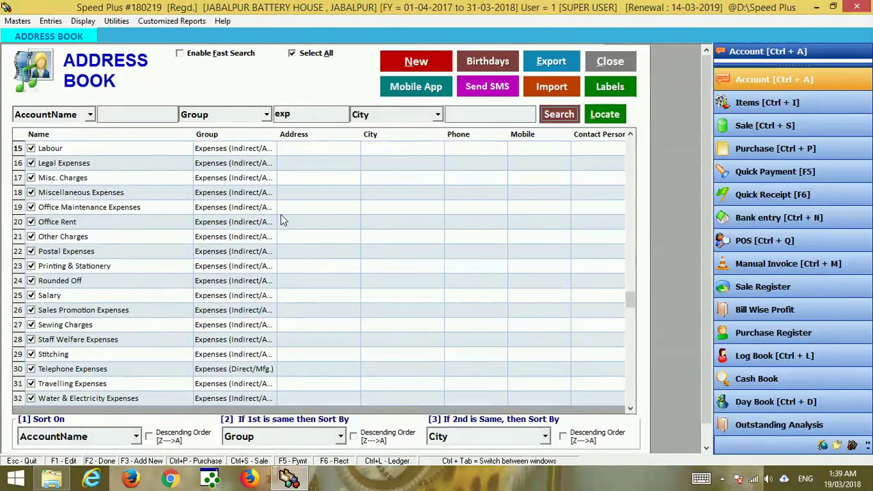
pyautogui.click(310, 116)
pyautogui.press('BackSpace')
pyautogui.press('BackSpace')
pyautogui.press('BackSpace')
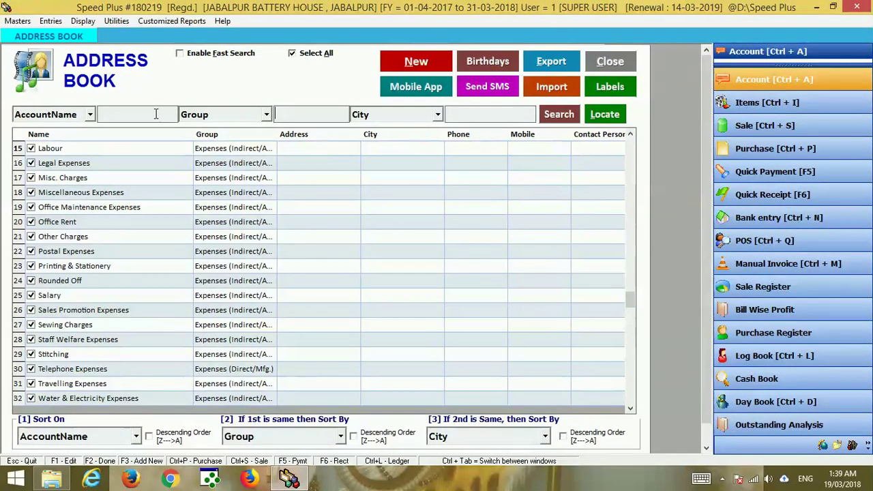
# Search account names for 'pri' and open the Printing & Stationery account.
pyautogui.click(121, 116)
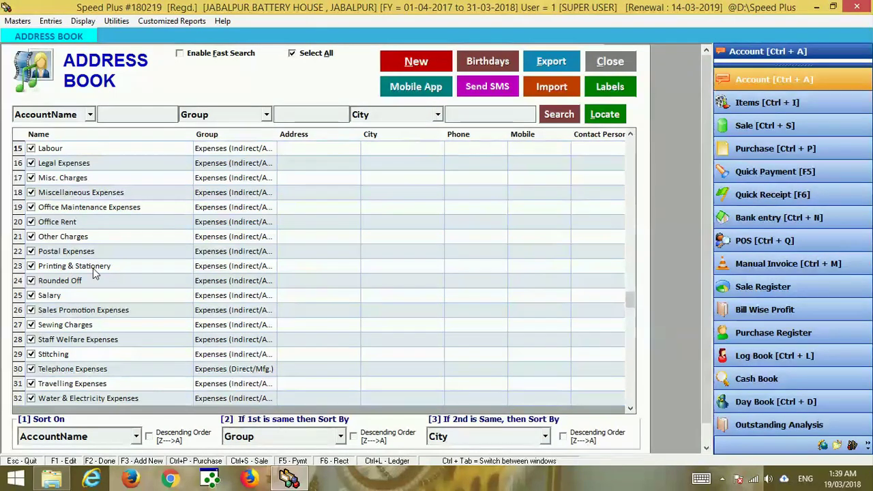
pyautogui.write('pri')
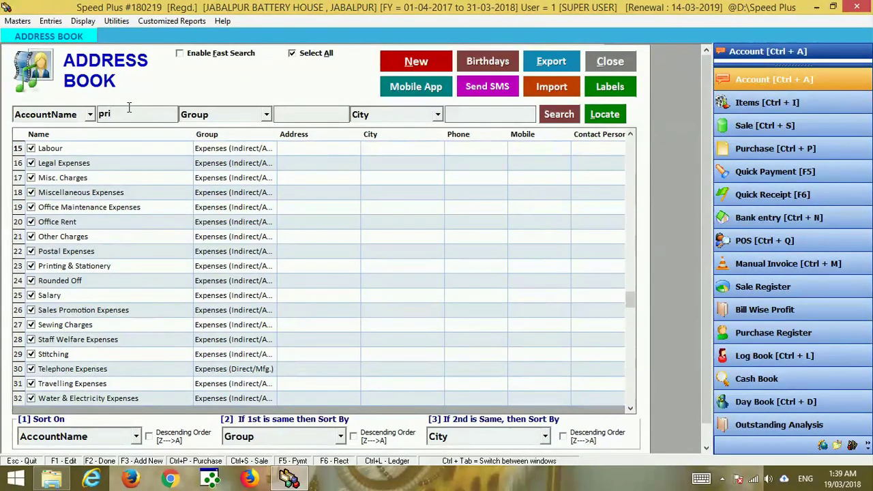
pyautogui.click(557, 116)
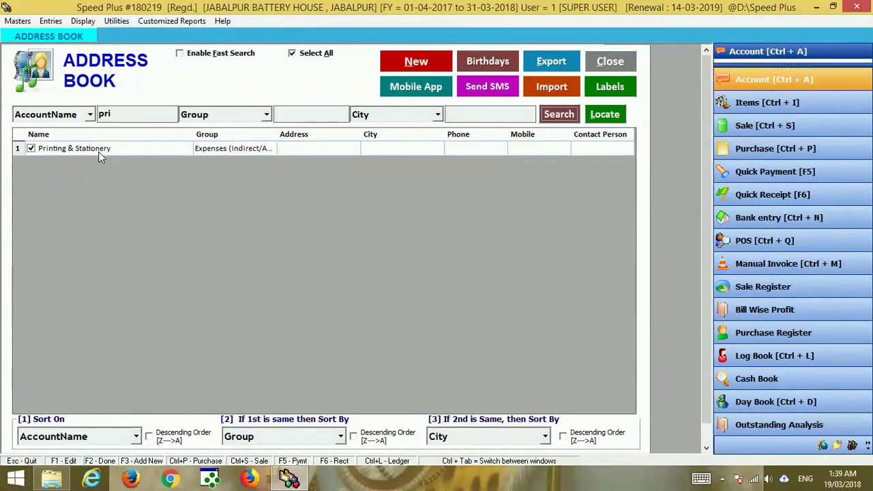
pyautogui.click(98, 151)
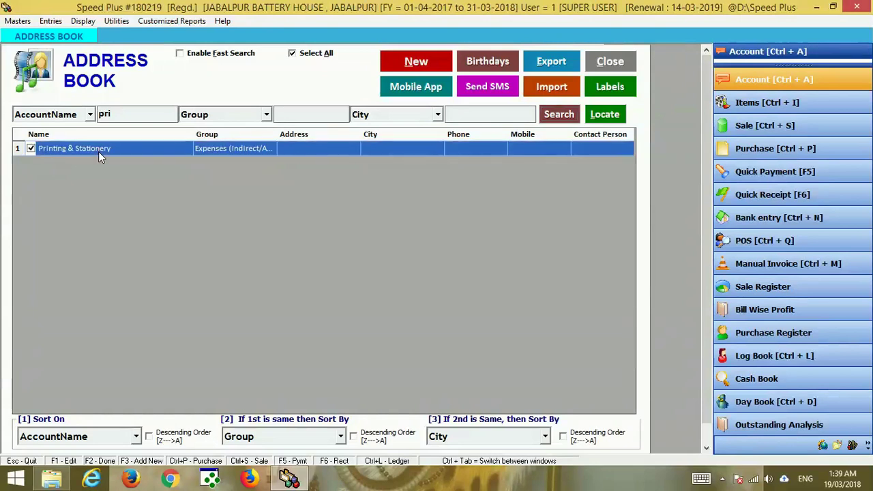
pyautogui.press('Return')
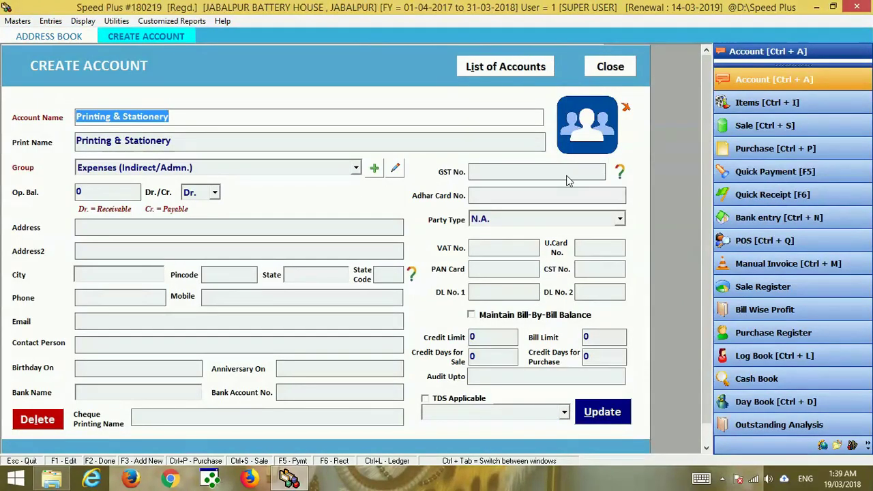
# Cancel editing Printing & Stationery, close the form and start a new account.
pyautogui.click(620, 68)
pyautogui.press('Return')
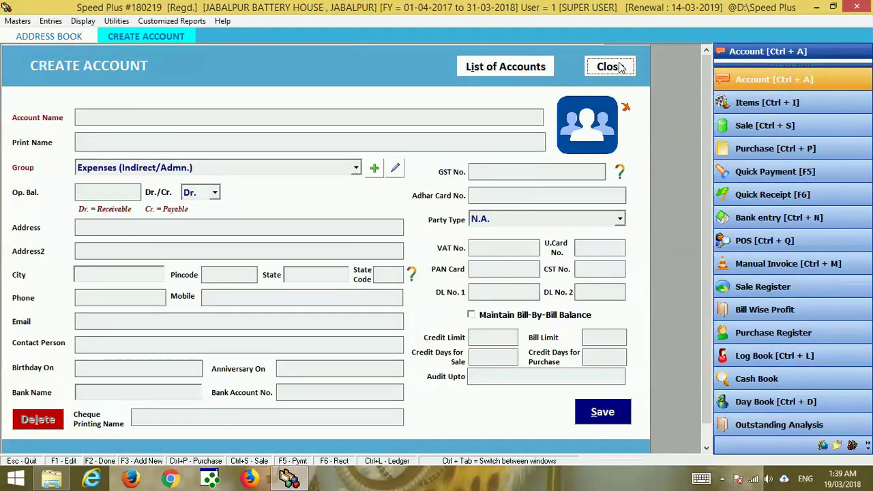
pyautogui.click(620, 66)
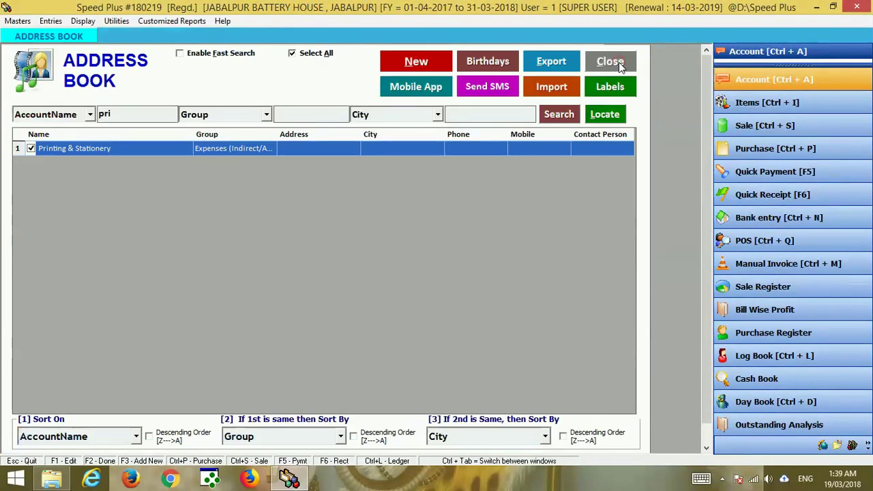
pyautogui.click(422, 61)
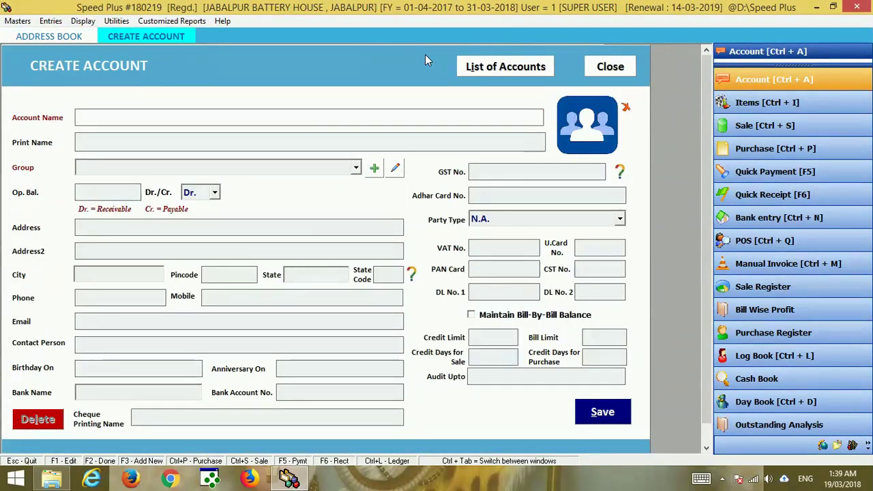
# Name the new account with the customer firm's name plus CHHINDWARA after the duplicate-name warning.
pyautogui.write('rajes')
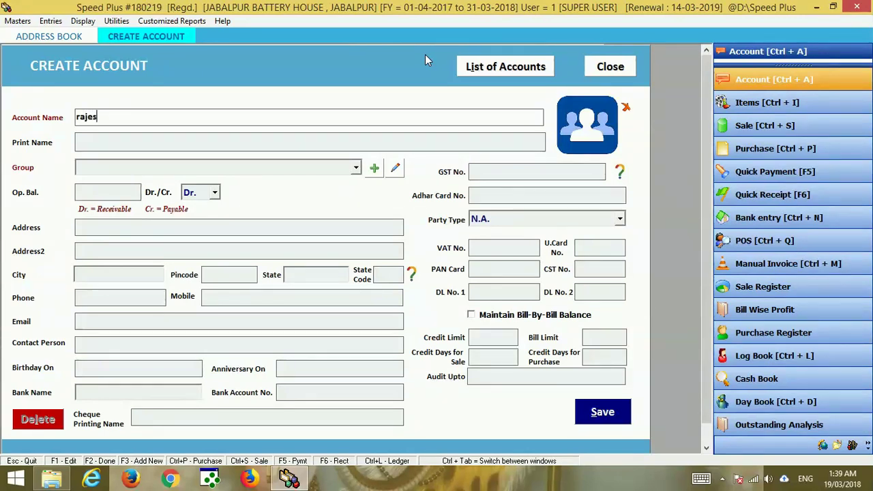
pyautogui.write('h')
pyautogui.press('BackSpace')
pyautogui.press('BackSpace')
pyautogui.press('BackSpace')
pyautogui.press('BackSpace')
pyautogui.press('BackSpace')
pyautogui.press('BackSpace')
pyautogui.press('BackSpace')
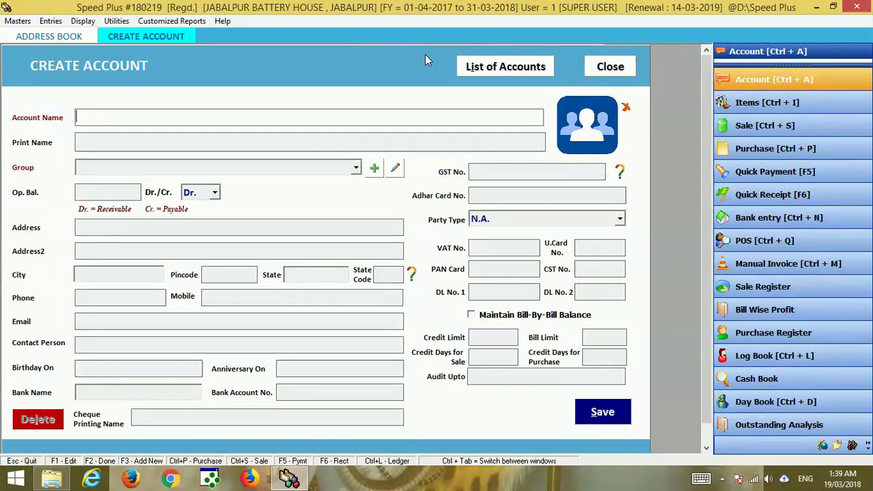
pyautogui.write('RAJESH TRA')
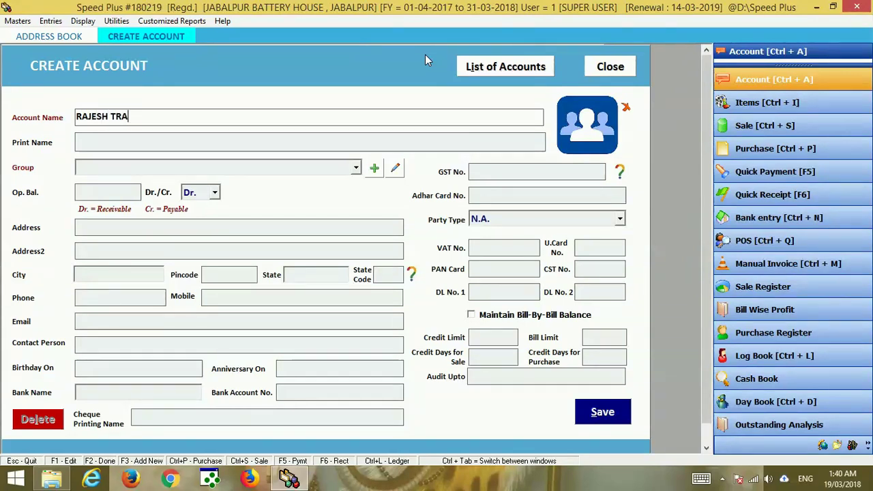
pyautogui.write('DERS')
pyautogui.press('Return')
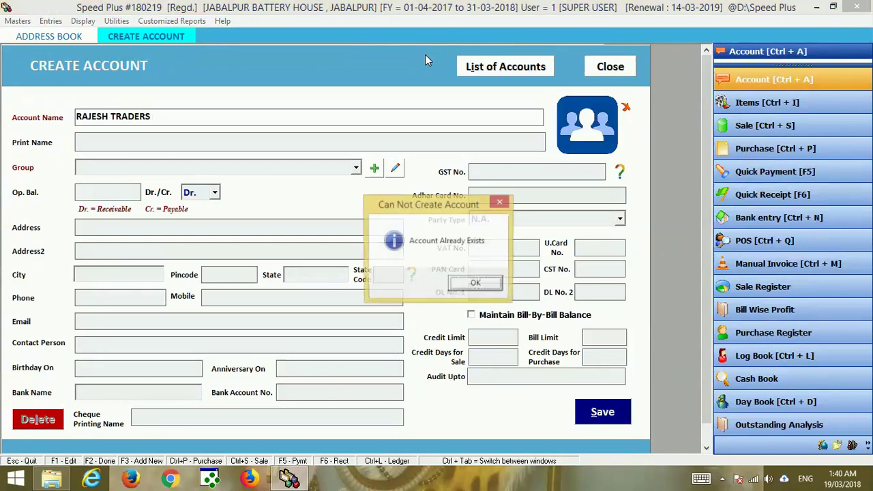
pyautogui.press('Return')
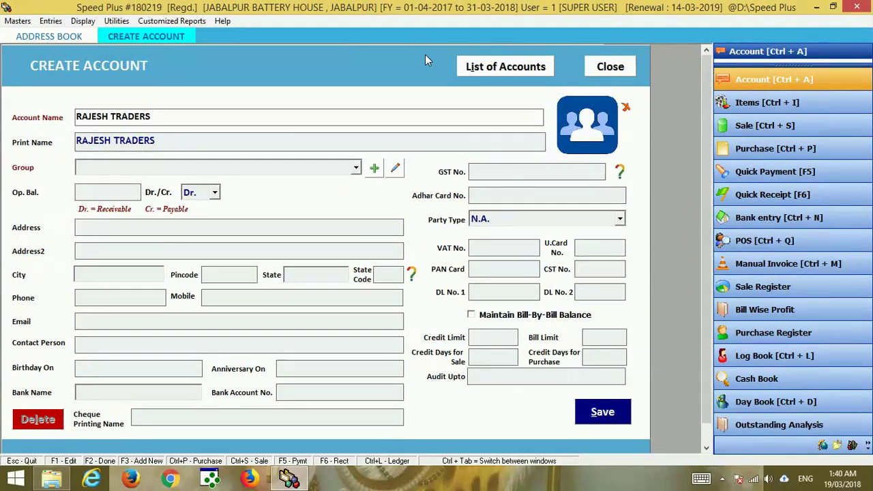
pyautogui.write('C')
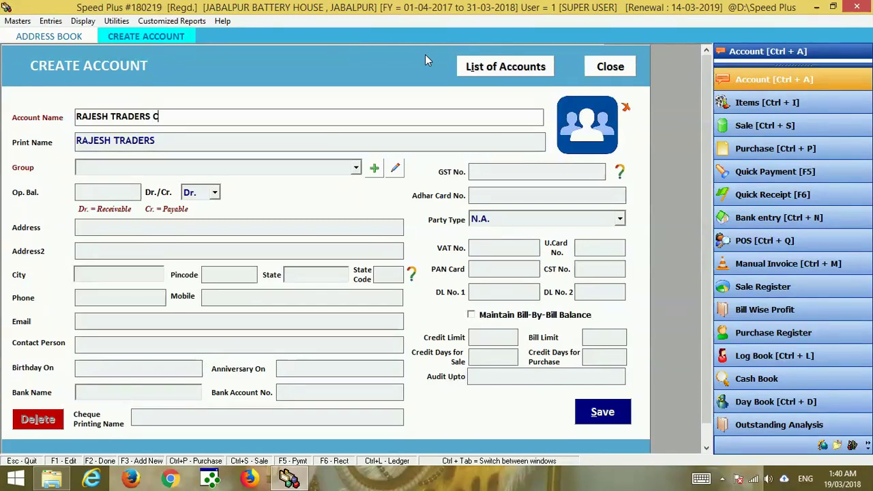
pyautogui.write('HHIND')
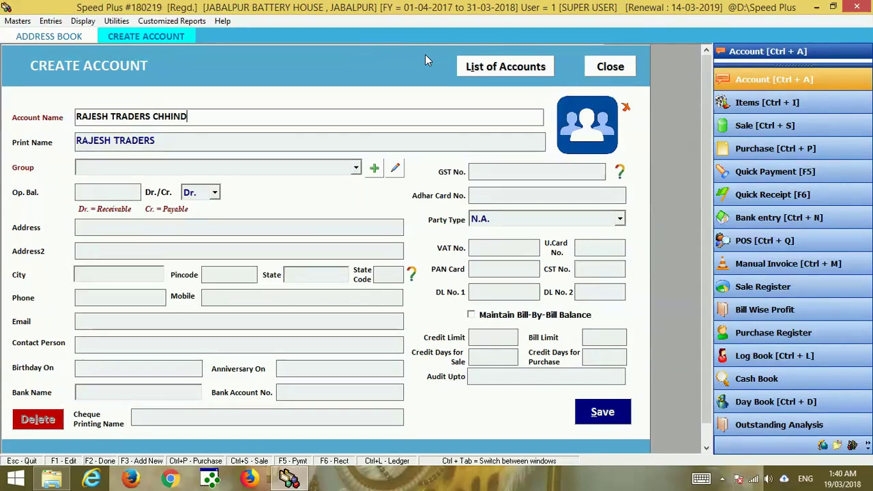
pyautogui.write('WARA')
pyautogui.press('Return')
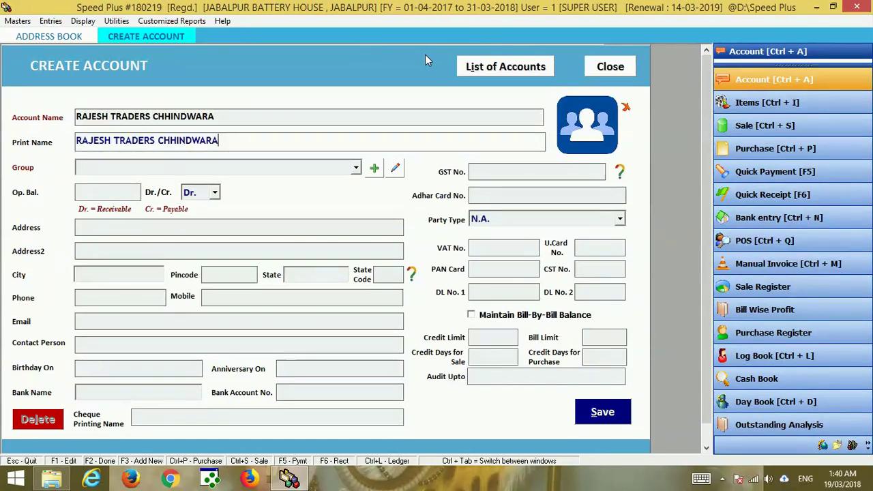
pyautogui.press('Return')
pyautogui.press('Return')
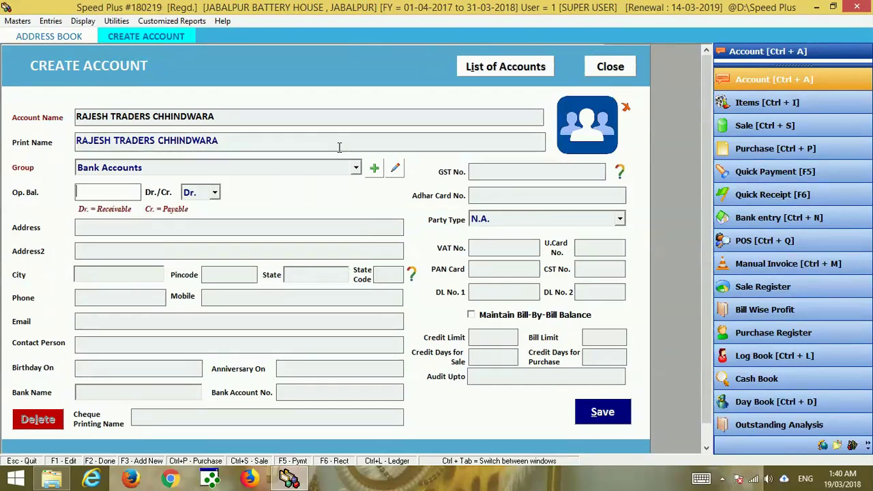
# Choose CUSTOMERS from the Group dropdown for the new account.
pyautogui.click(346, 170)
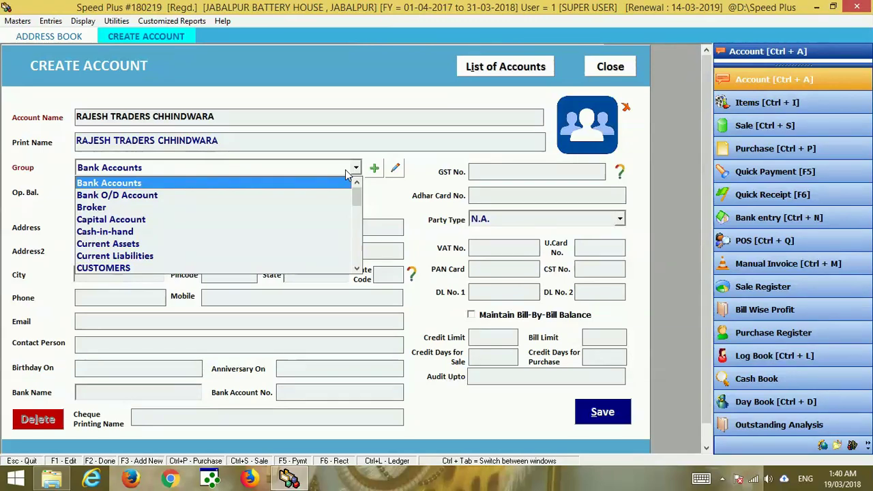
pyautogui.write('su')
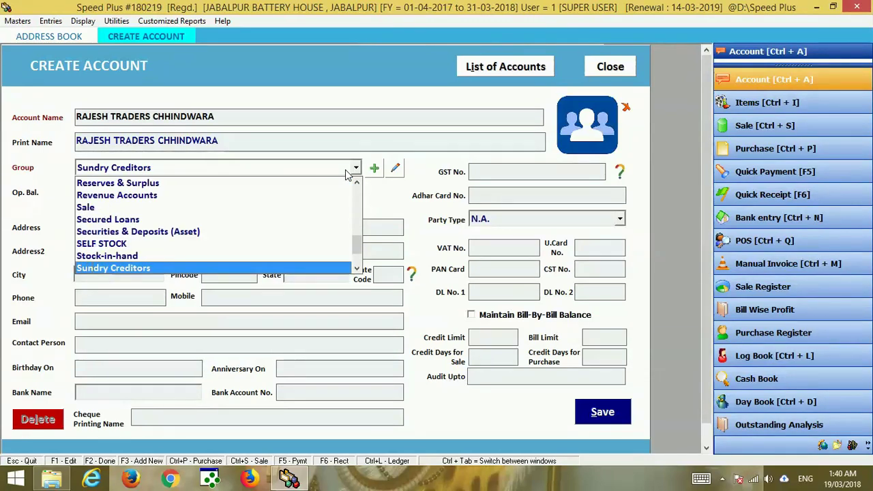
pyautogui.press('Down')
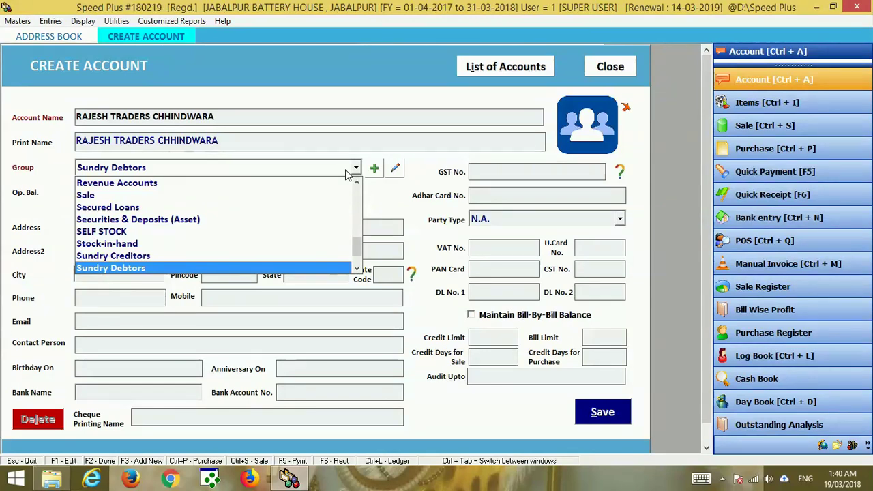
pyautogui.write('cus')
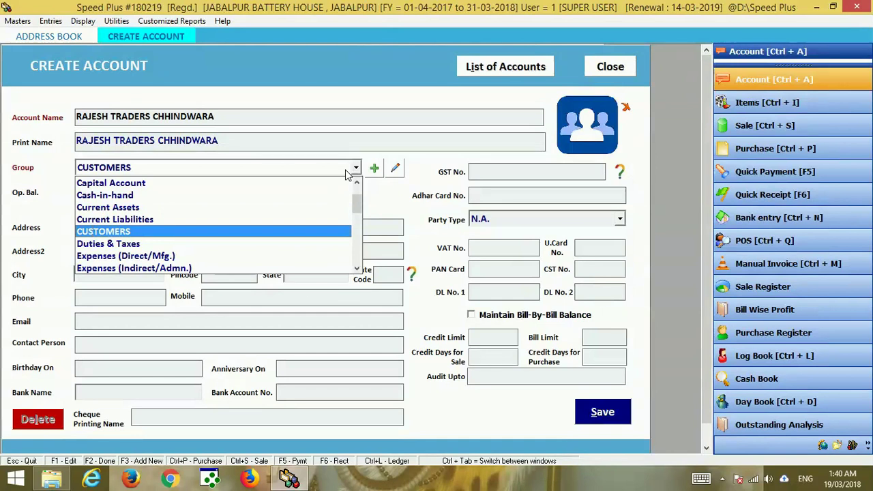
pyautogui.write('su')
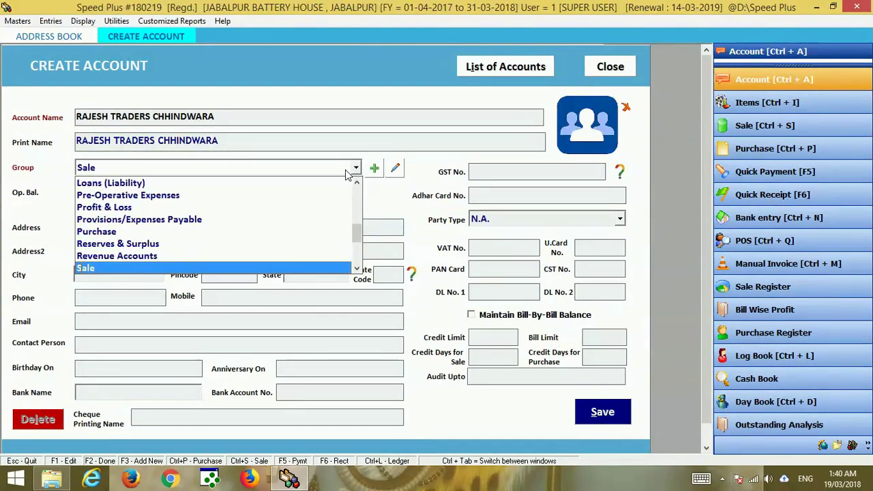
pyautogui.press('Down')
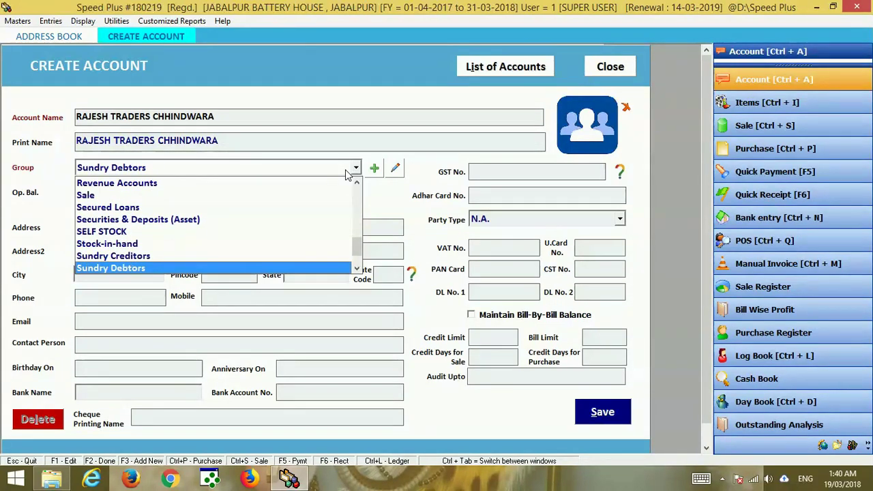
pyautogui.write('cus')
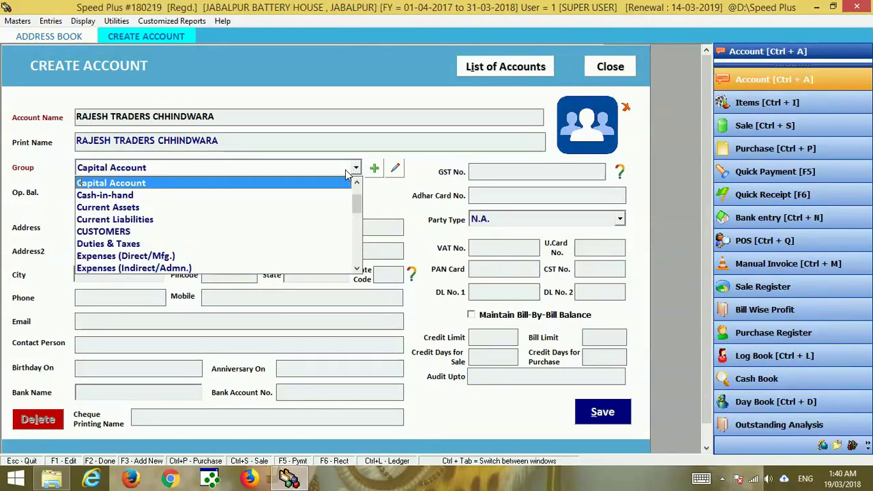
pyautogui.press('Return')
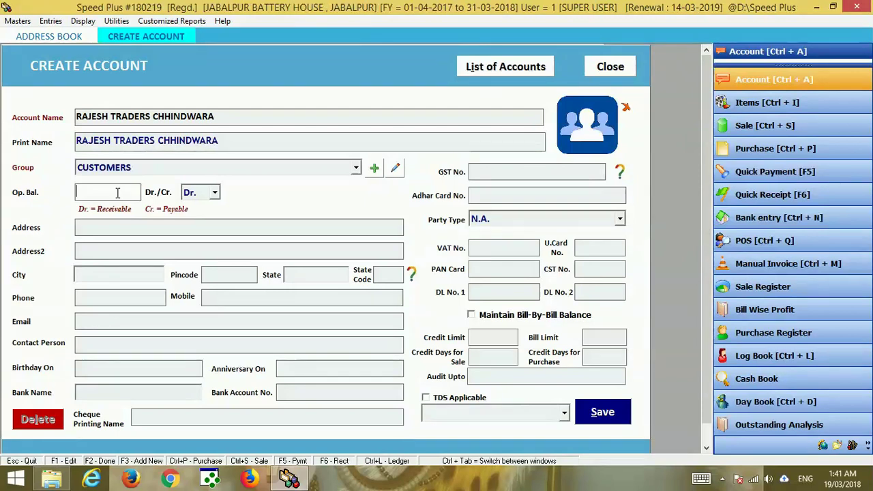
# Enter a 2000 Dr. opening balance and the account's two address lines.
pyautogui.write('000')
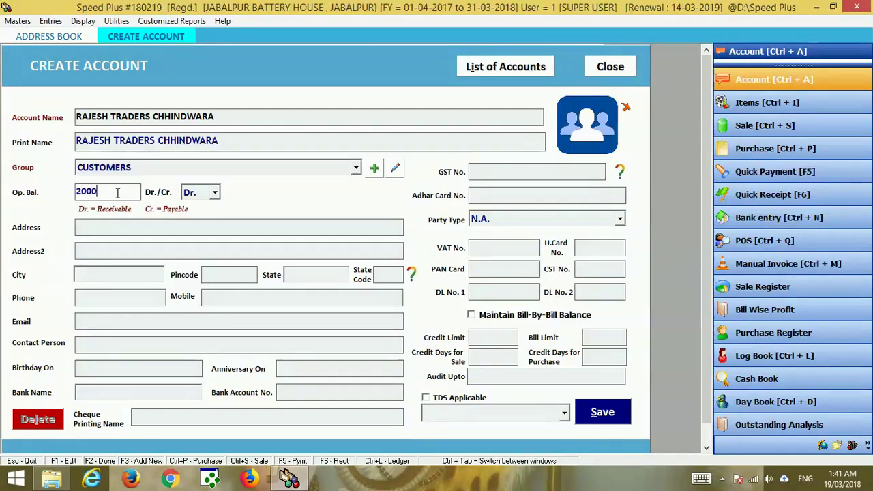
pyautogui.press('Tab')
pyautogui.press('Tab')
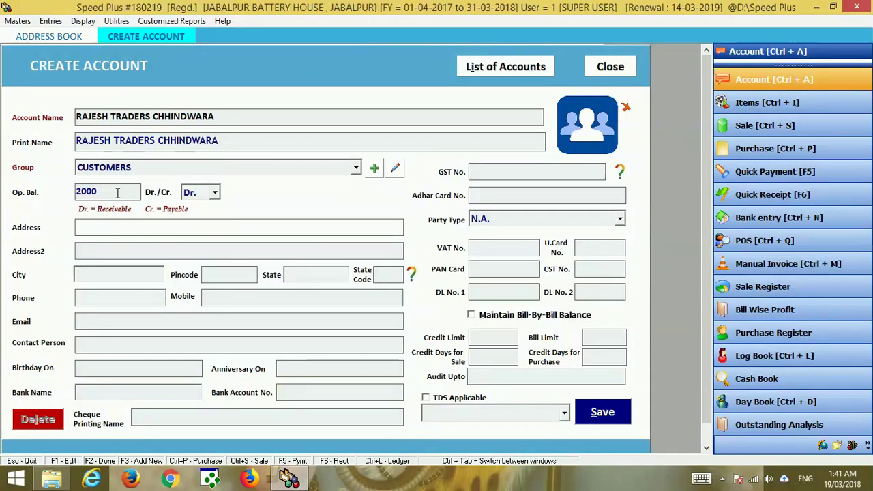
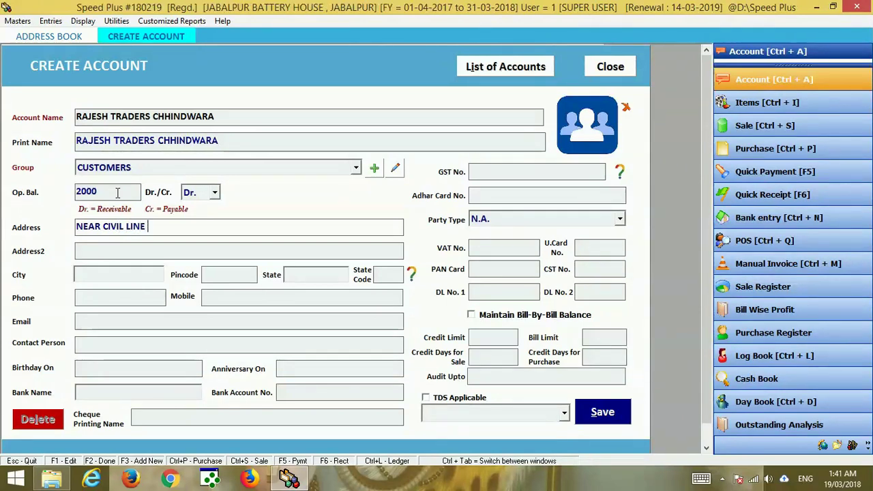
pyautogui.press('Return')
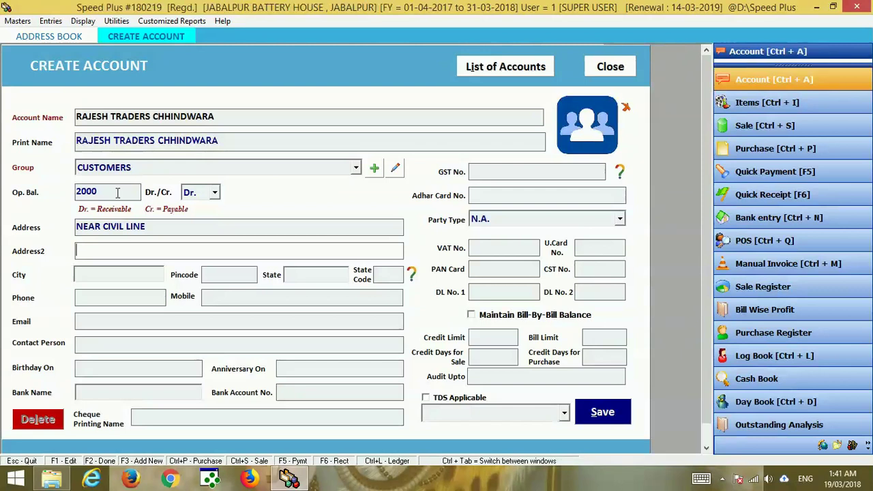
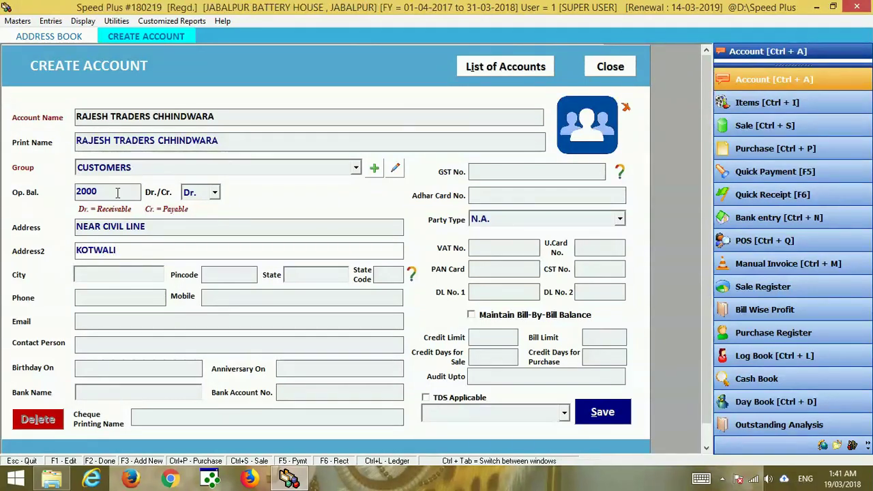
pyautogui.press('Return')
# Fill in the city, pincode, state and State Code 23.
pyautogui.write('JABalpur')
pyautogui.press('Return')
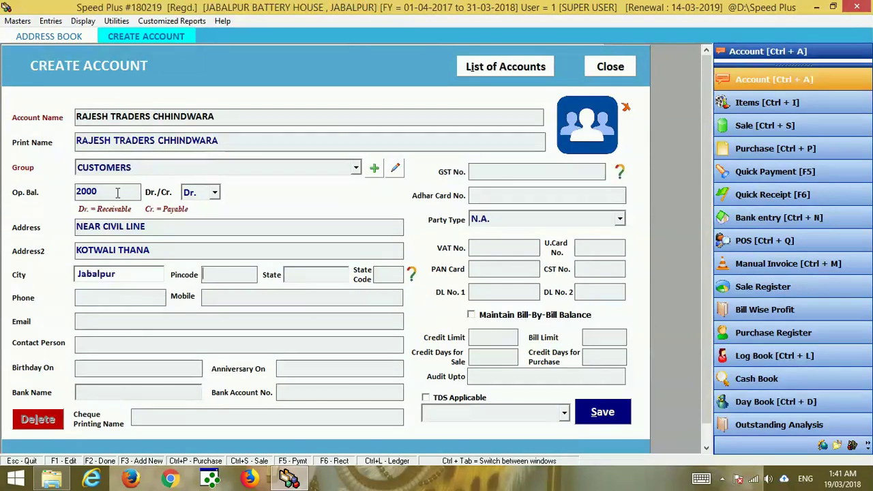
pyautogui.write('482001')
pyautogui.press('BackSpace')
pyautogui.press('BackSpace')
pyautogui.press('BackSpace')
pyautogui.write('001')
pyautogui.press('Return')
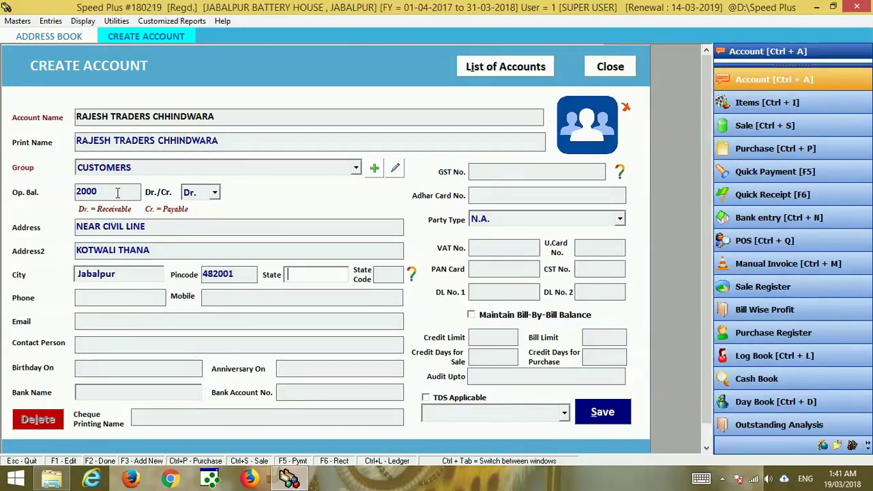
pyautogui.press('Return')
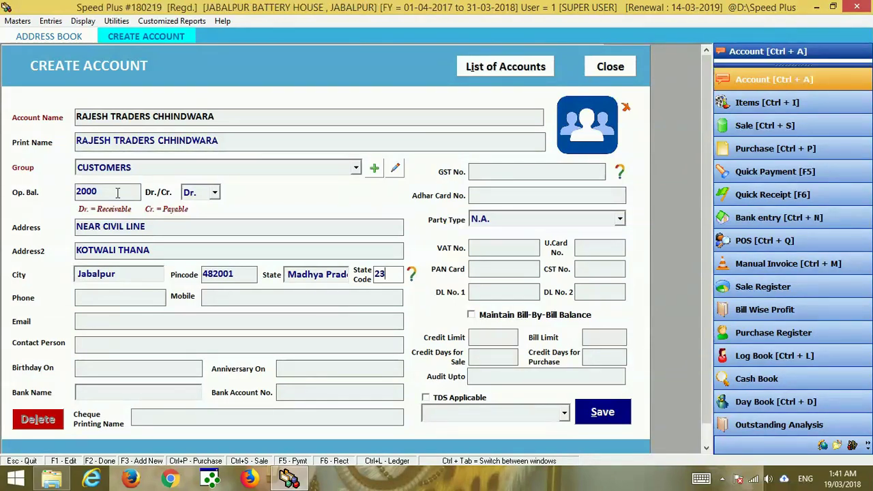
# Enter the customer's landline phone number, correcting typos, and their 10-digit mobile number.
pyautogui.press('Return')
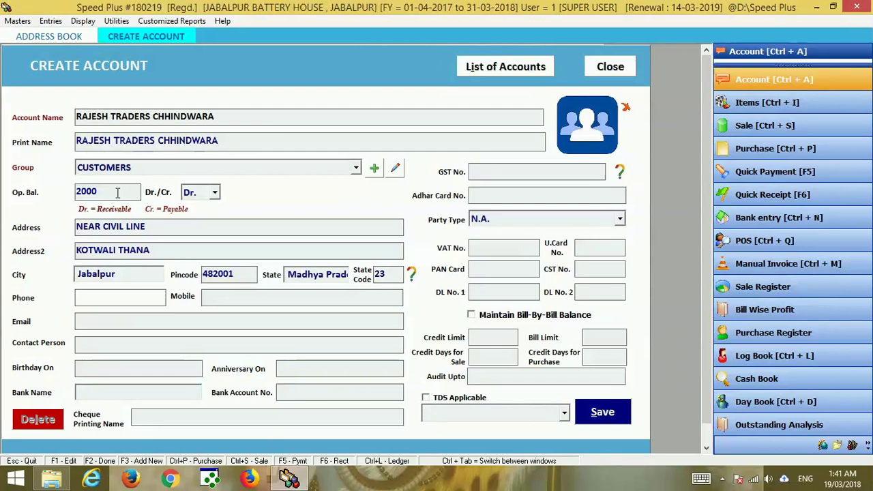
pyautogui.press('BackSpace')
pyautogui.press('BackSpace')
pyautogui.press('BackSpace')
pyautogui.press('BackSpace')
pyautogui.press('BackSpace')
pyautogui.press('BackSpace')
pyautogui.press('BackSpace')
pyautogui.press('BackSpace')
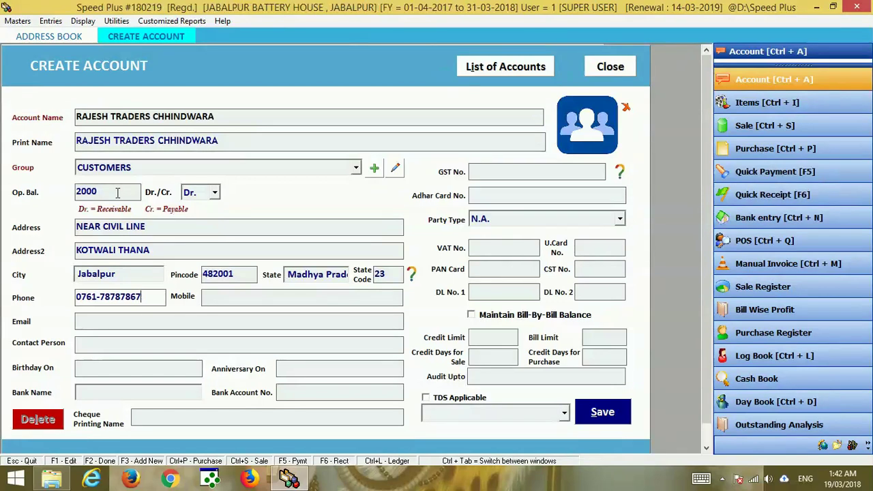
pyautogui.press('BackSpace')
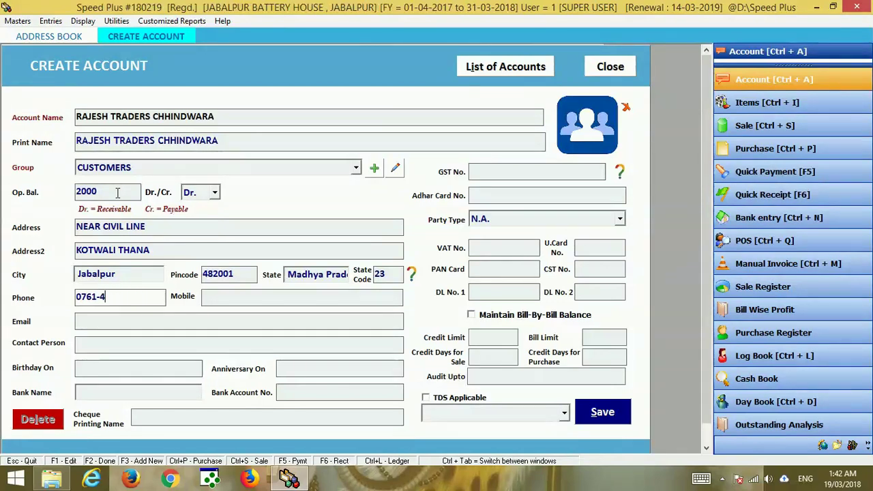
pyautogui.press('Tab')
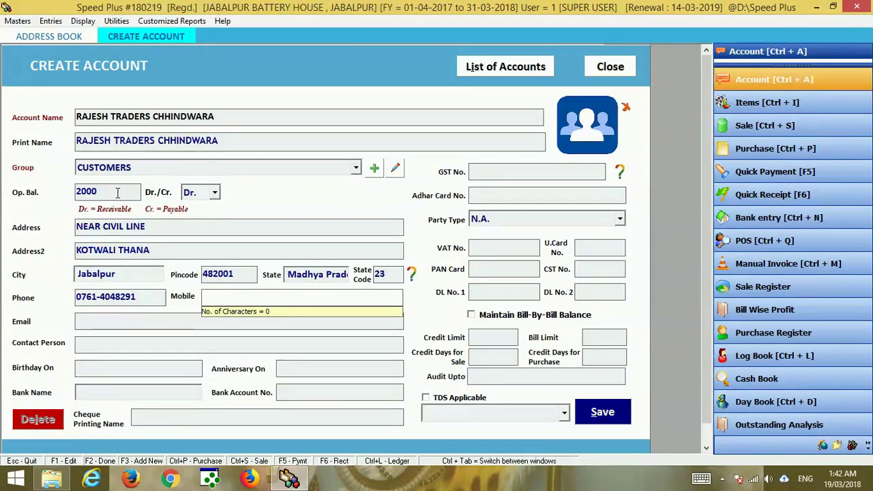
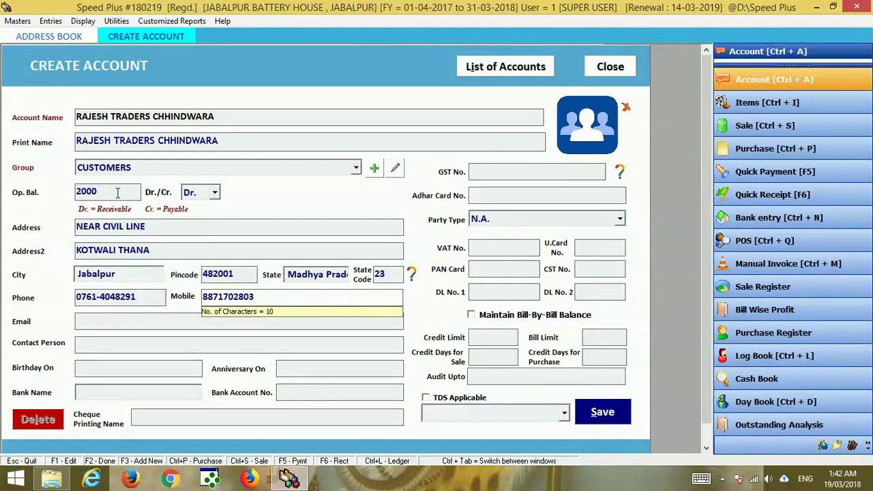
pyautogui.press('Return')
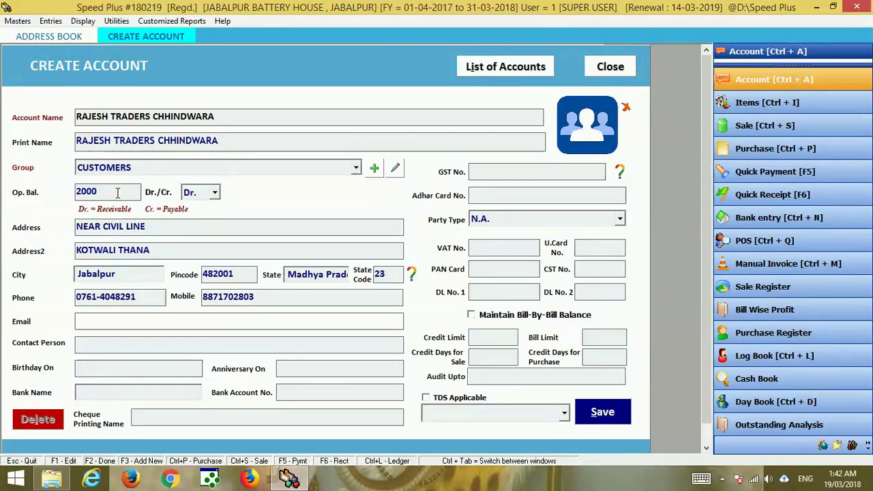
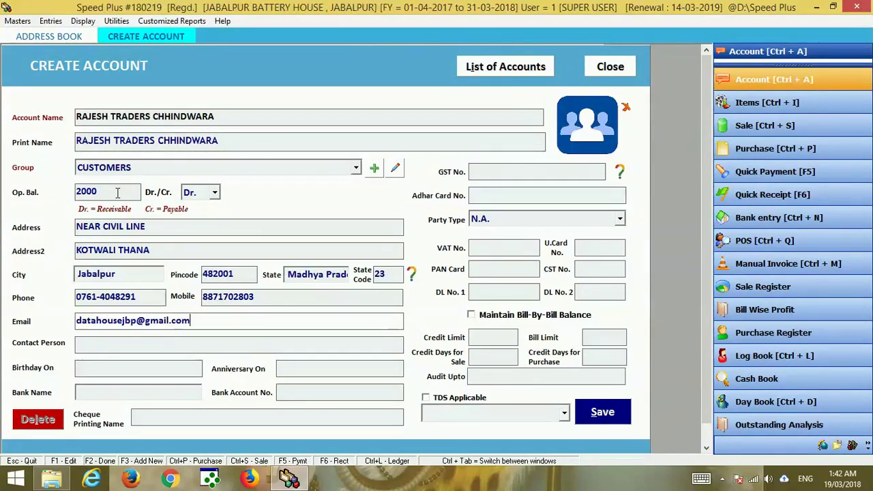
# Enter the customer's e-mail address.
pyautogui.press('Return')
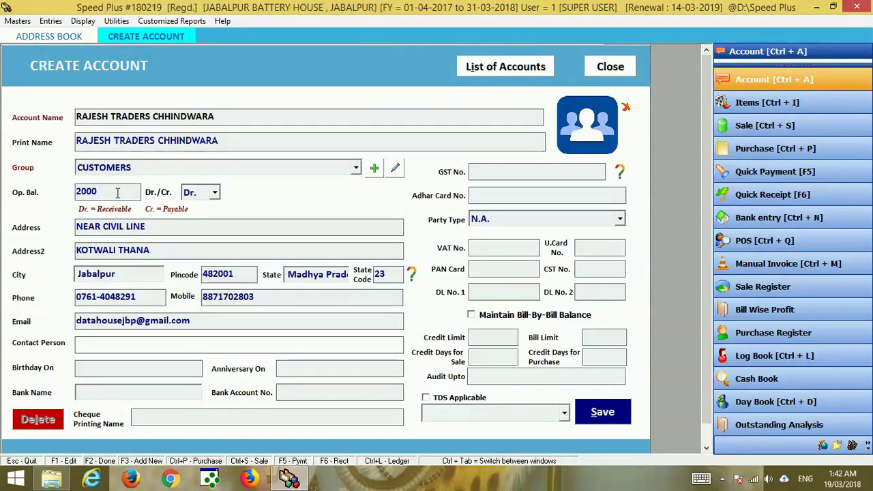
# Fill in the contact person's name and skip the birthday, anniversary and bank fields.
pyautogui.write('hariom')
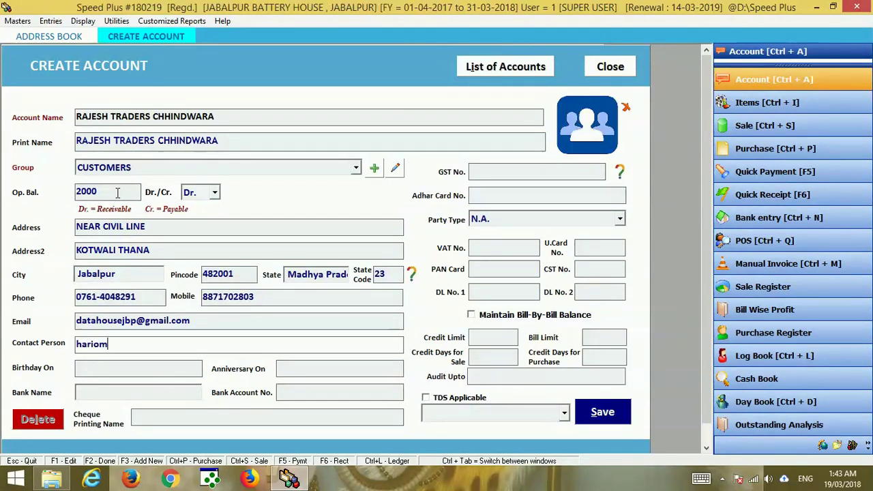
pyautogui.press('Return')
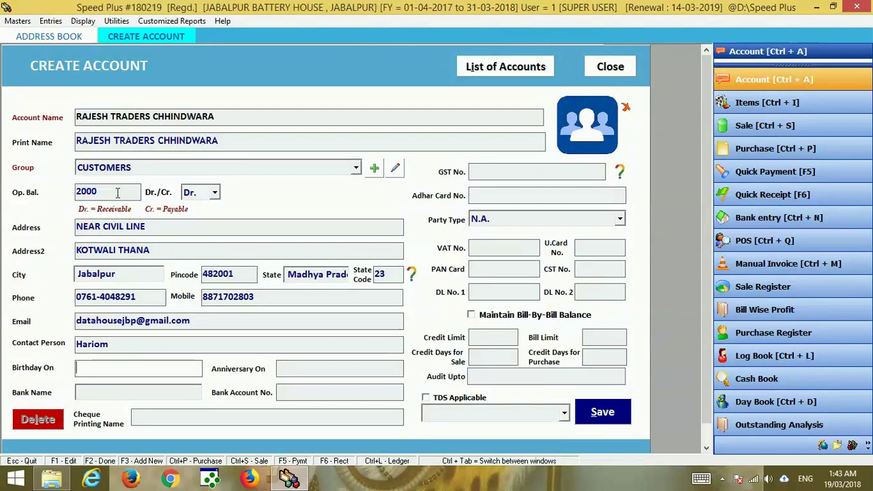
pyautogui.press('Return')
pyautogui.press('Return')
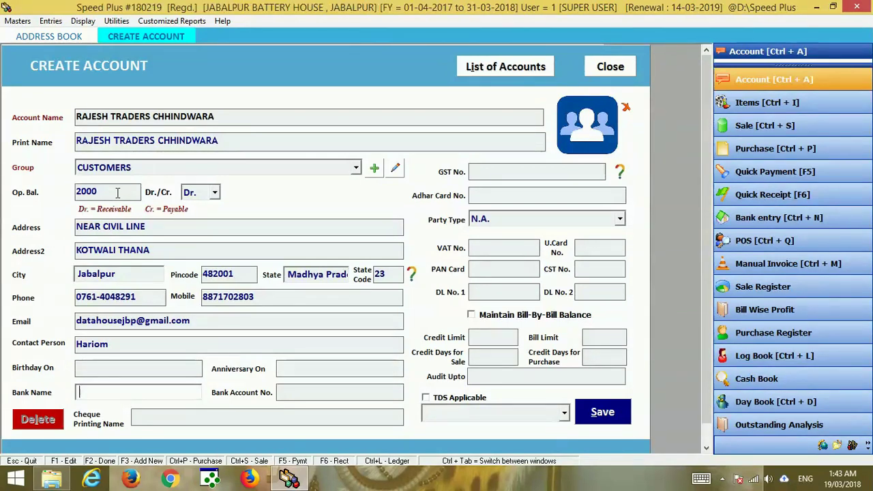
pyautogui.press('Return')
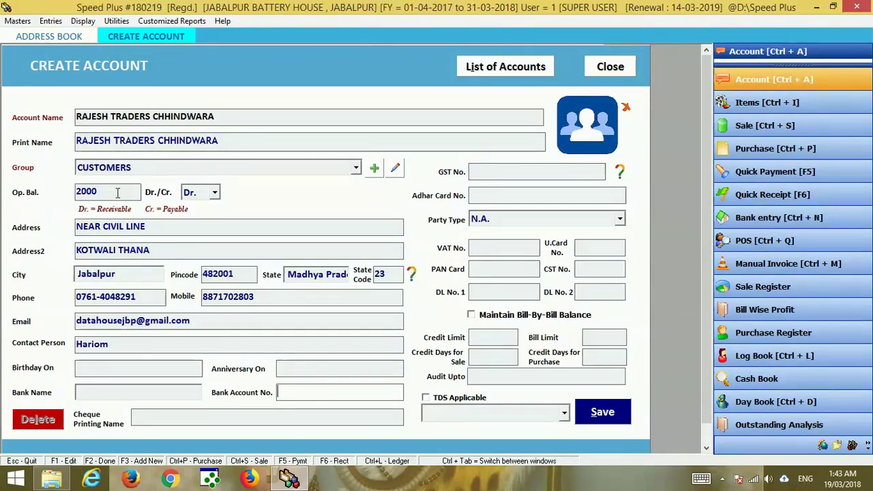
pyautogui.press('Return')
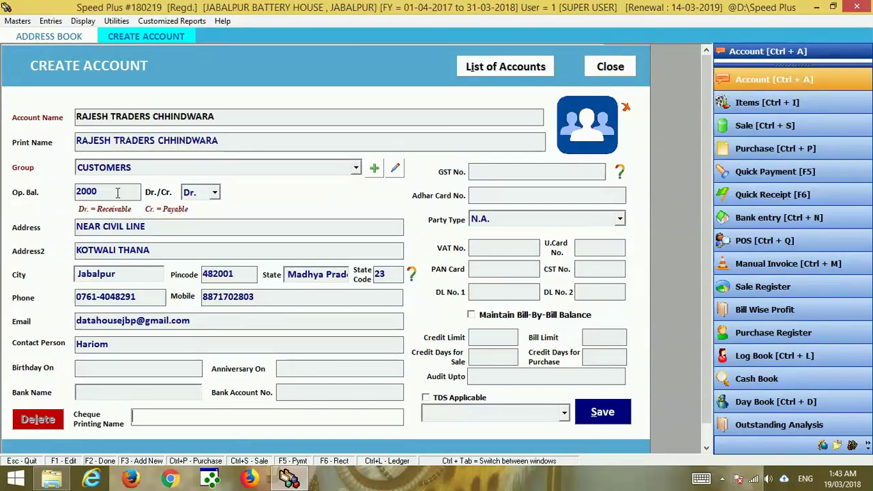
pyautogui.press('Return')
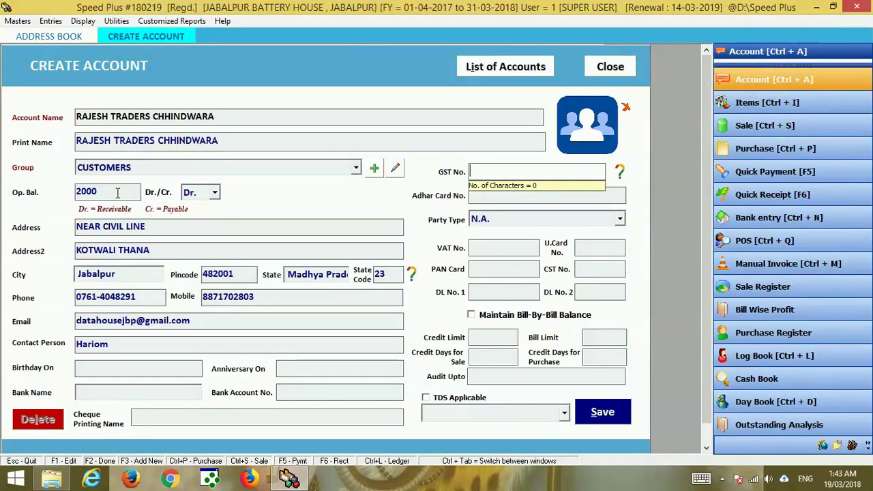
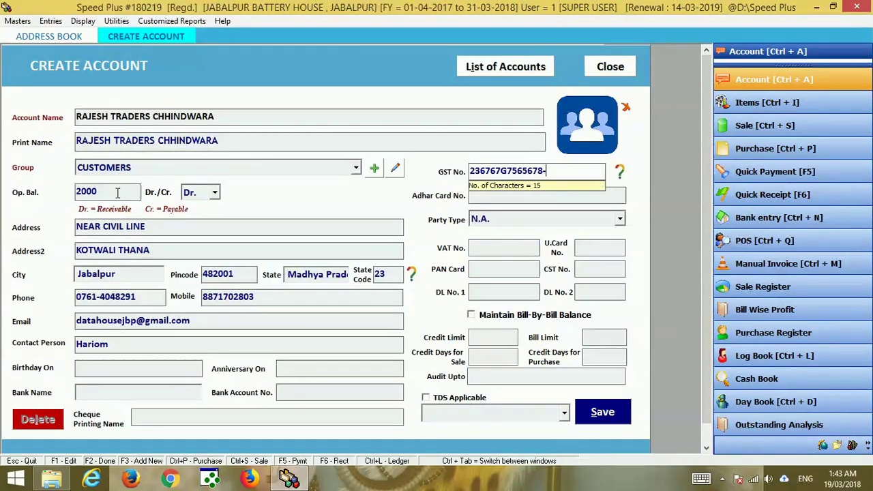
# Enter the account's GST number, correcting a typo, and its Aadhaar card number.
pyautogui.write('8')
pyautogui.press('Return')
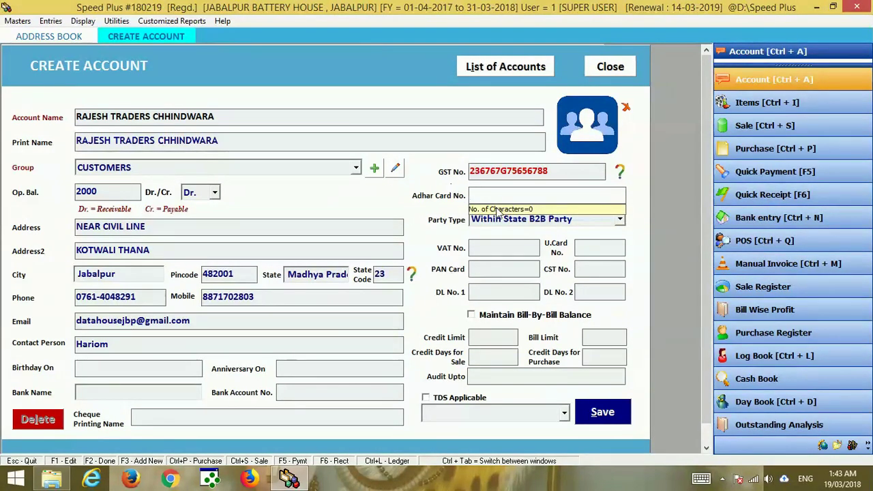
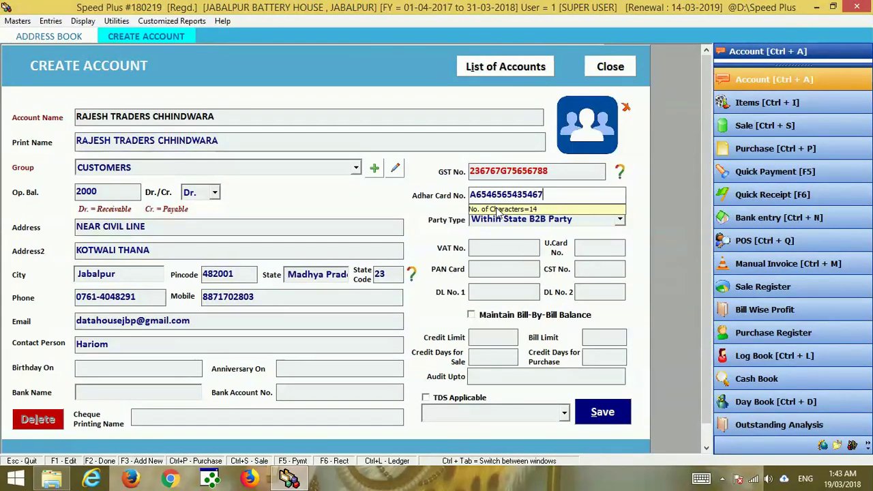
pyautogui.press('Return')
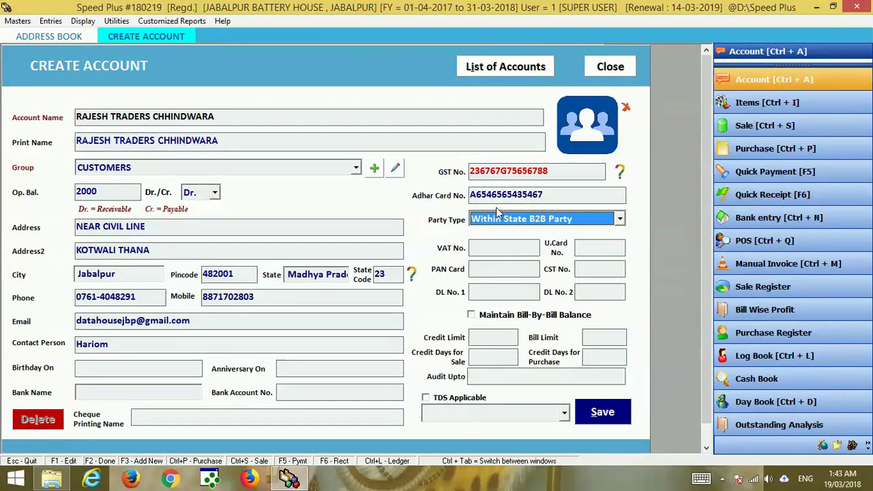
pyautogui.click(593, 224)
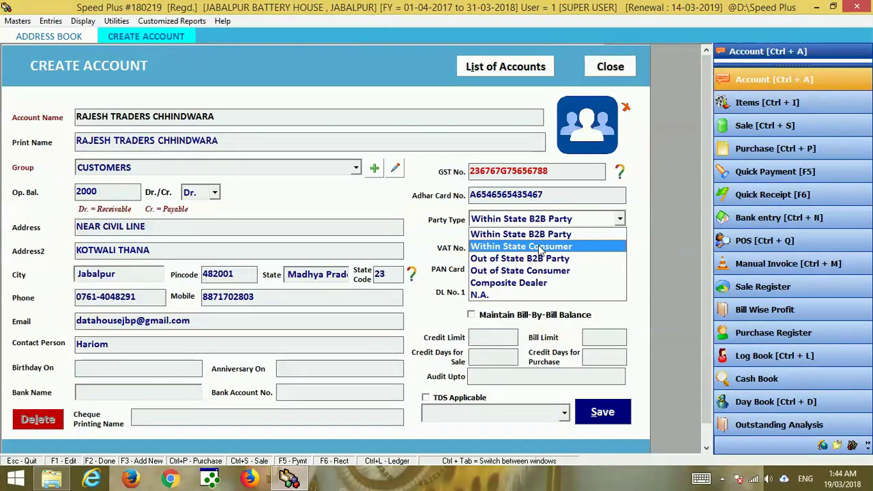
pyautogui.click(539, 246)
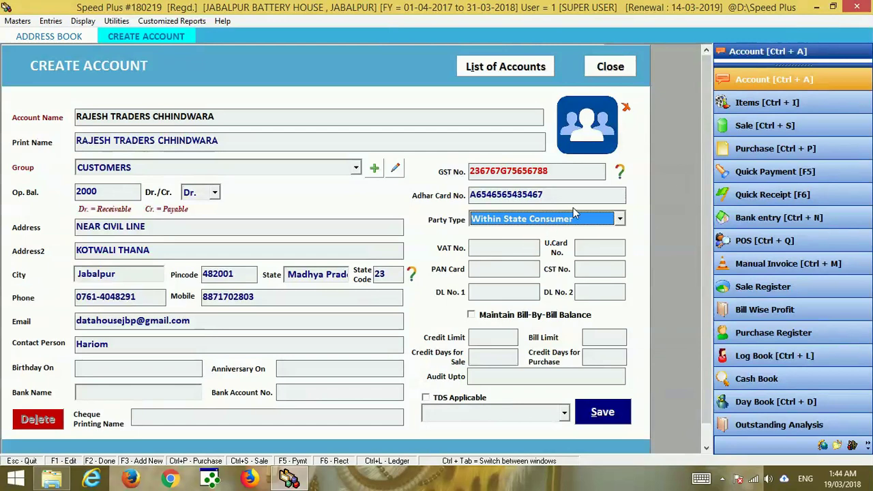
pyautogui.click(573, 219)
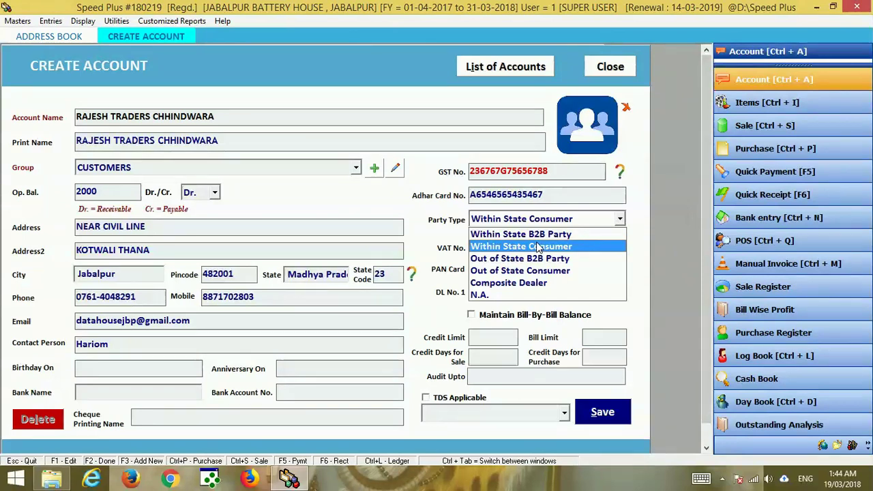
pyautogui.click(538, 234)
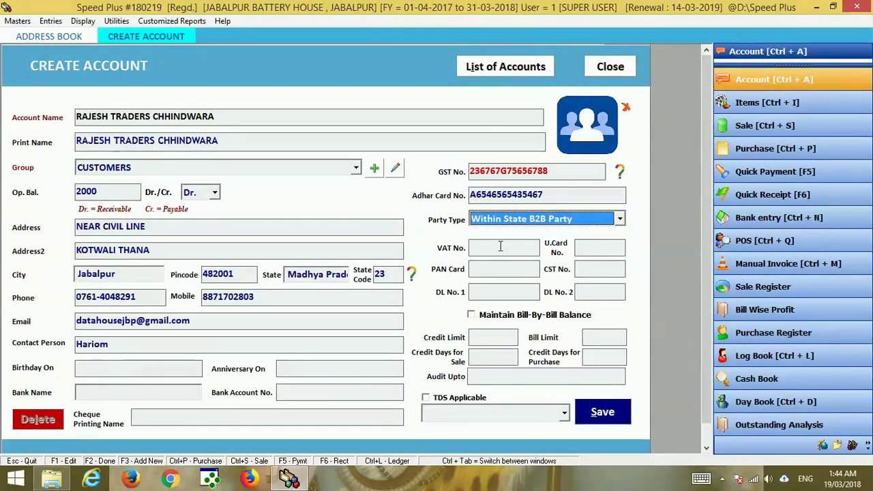
# Enable Maintain Bill-By-Bill Balance and open Enter Bill By Bill Opening Balances for the 2000 balance.
pyautogui.click(587, 247)
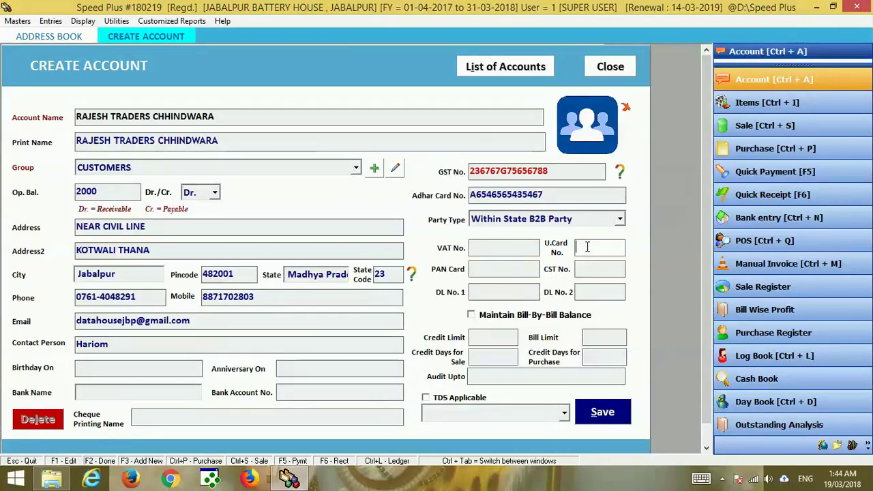
pyautogui.press('Tab')
pyautogui.press('Tab')
pyautogui.press('Tab')
pyautogui.press('Tab')
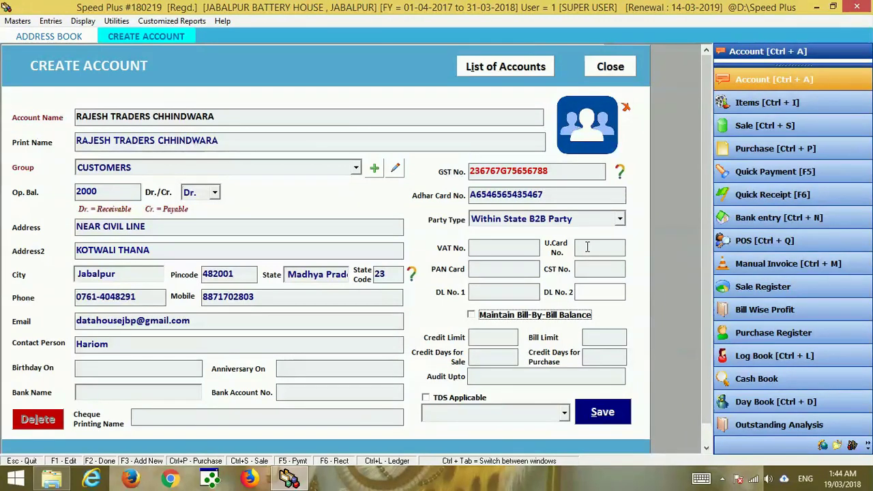
pyautogui.press('space')
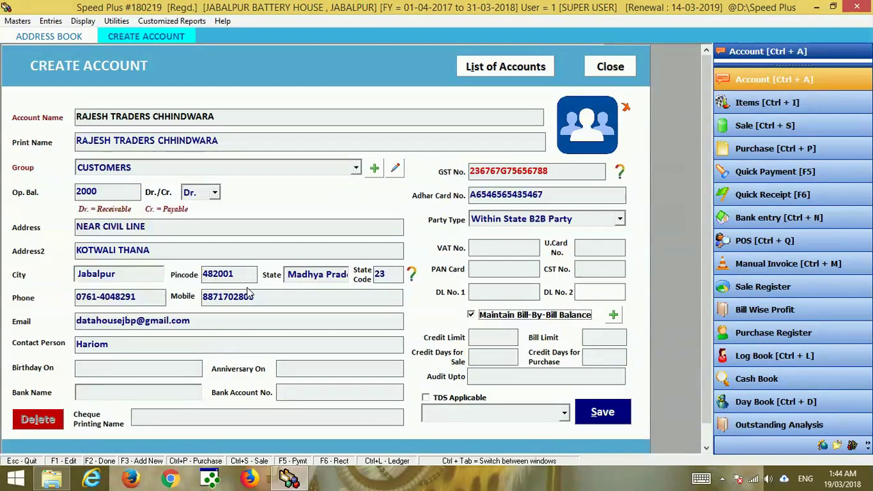
pyautogui.click(101, 194)
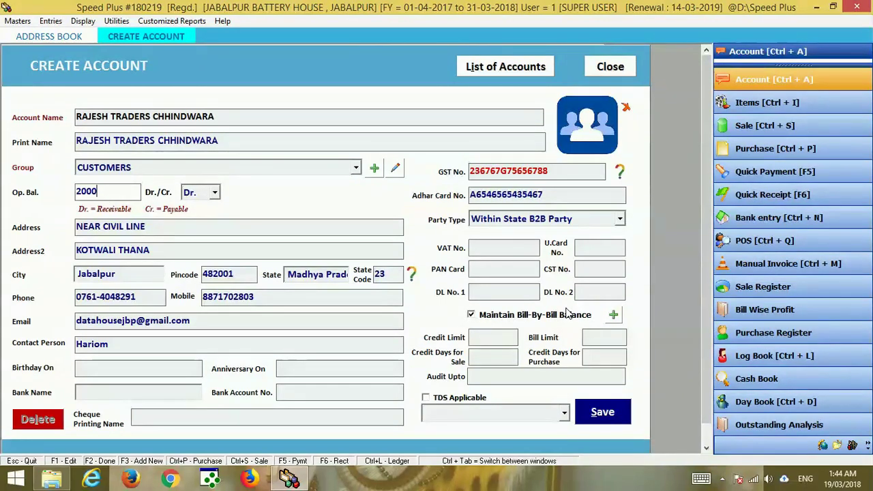
pyautogui.click(614, 316)
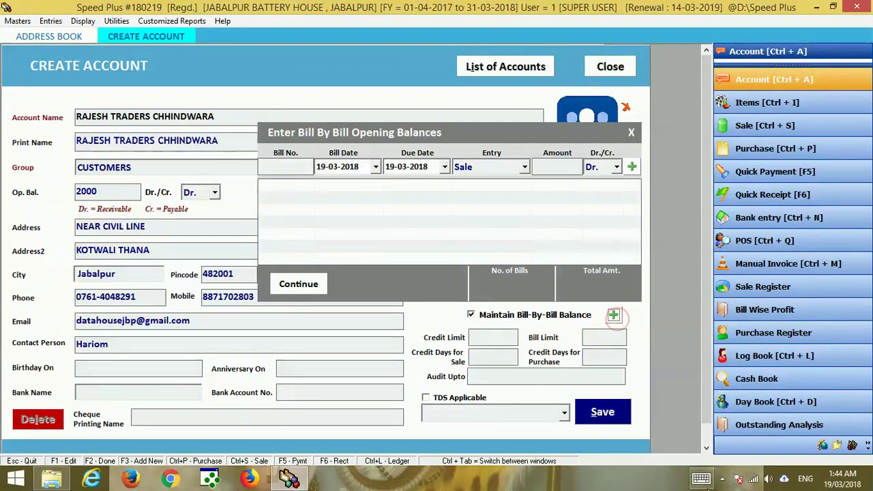
# Enter opening bill number 32 with bill and due dates of 17-03-2018.
pyautogui.click(721, 483)
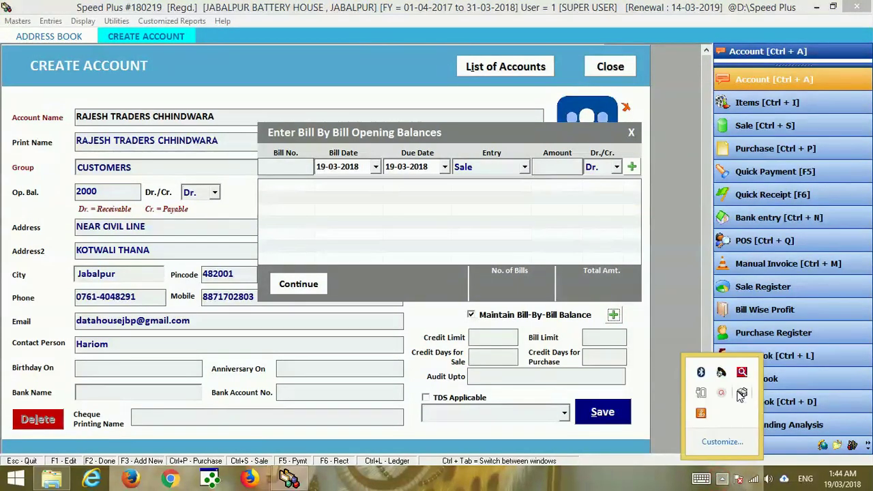
pyautogui.click(723, 393)
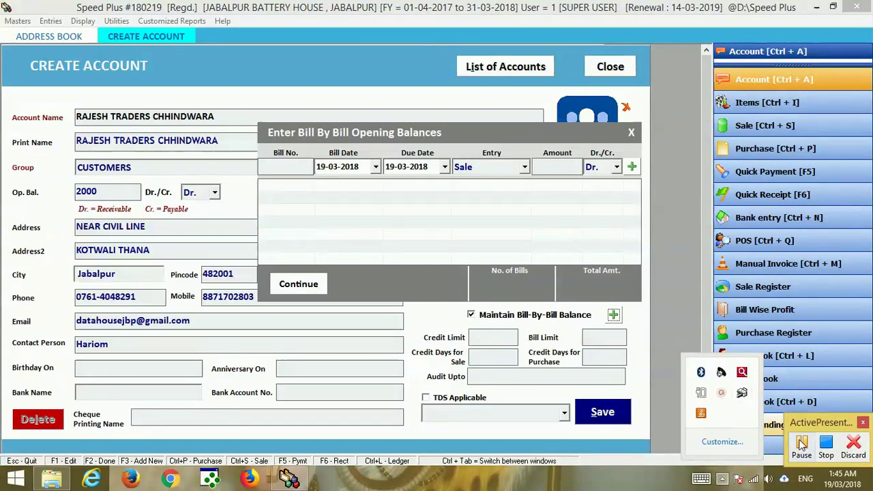
pyautogui.click(825, 453)
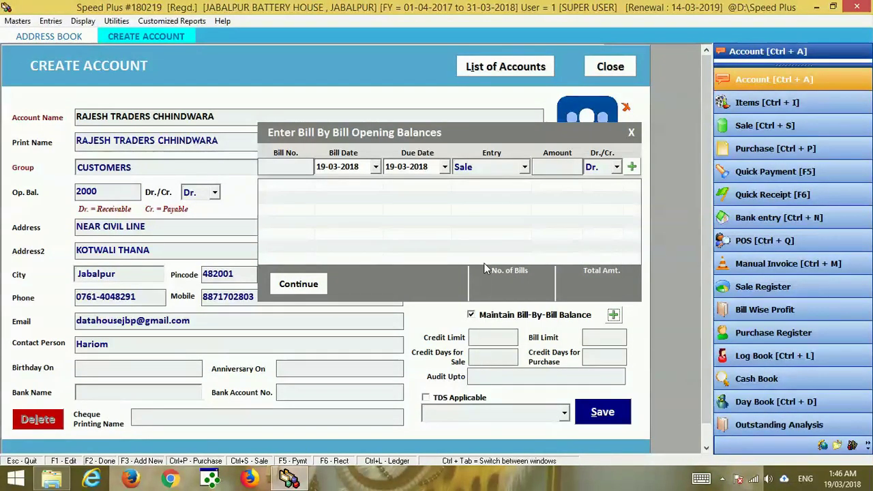
pyautogui.click(287, 165)
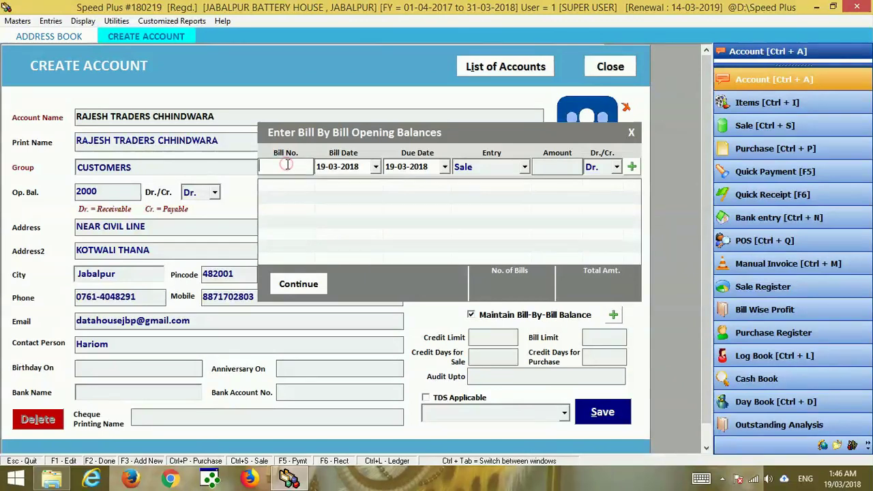
pyautogui.write('32')
pyautogui.press('Tab')
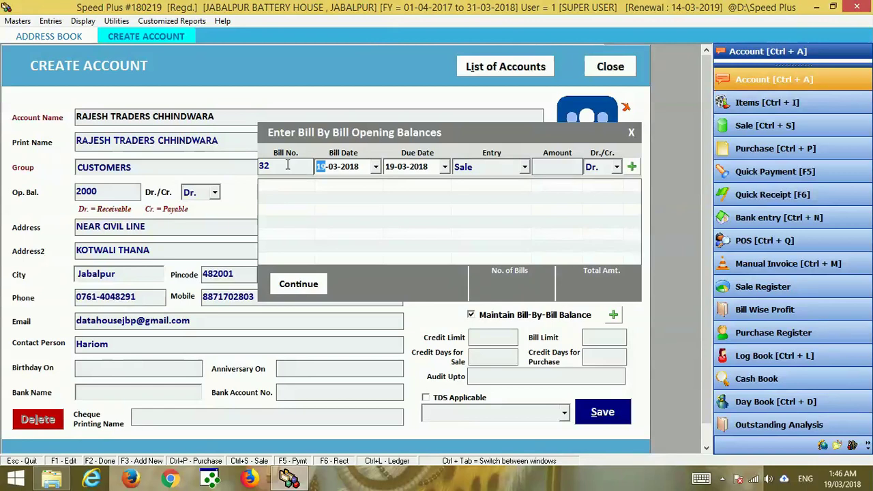
pyautogui.write('01')
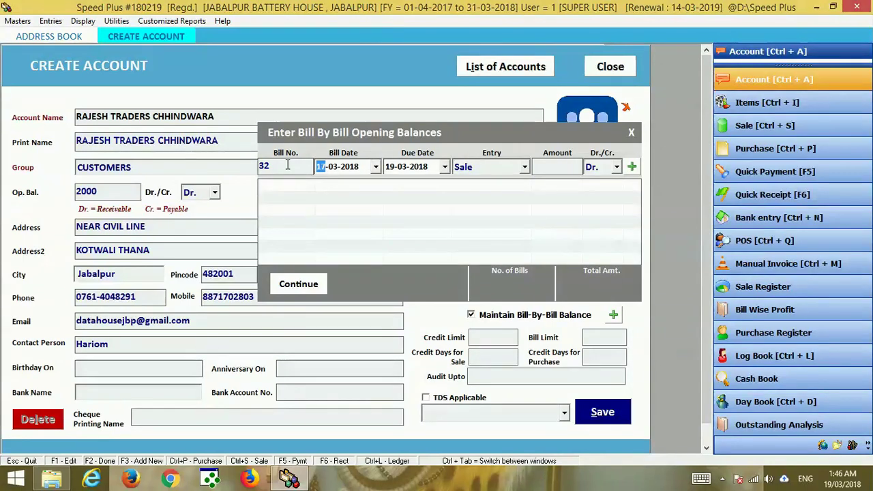
pyautogui.press('Tab')
pyautogui.write('17')
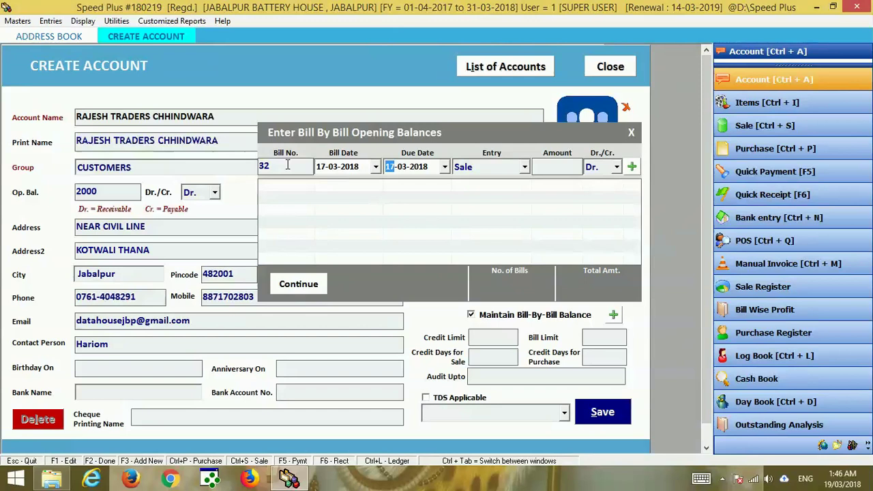
# Add bill 32 as a 2000 Dr. Sale entry and continue back to the account form.
pyautogui.press('Tab')
pyautogui.press('Return')
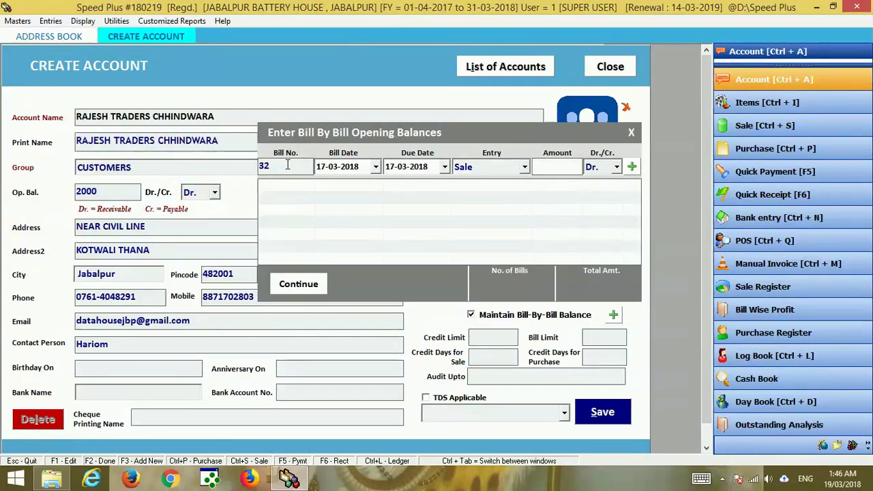
pyautogui.write('2000')
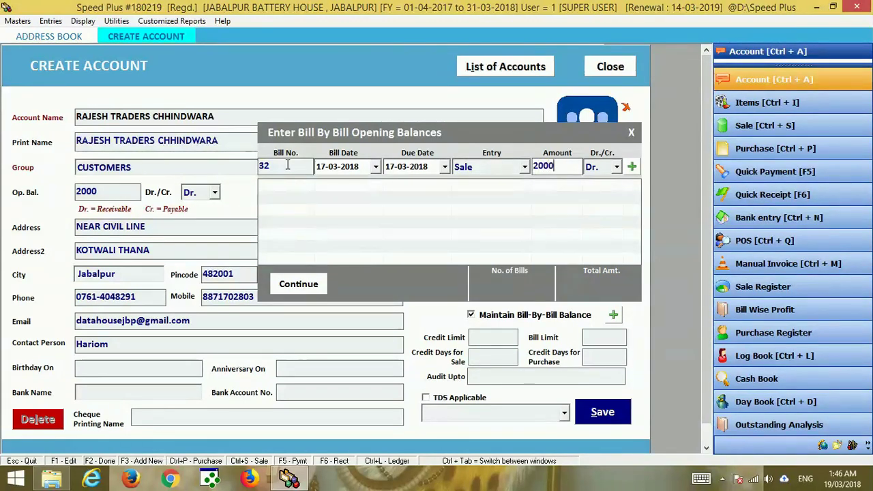
pyautogui.press('Return')
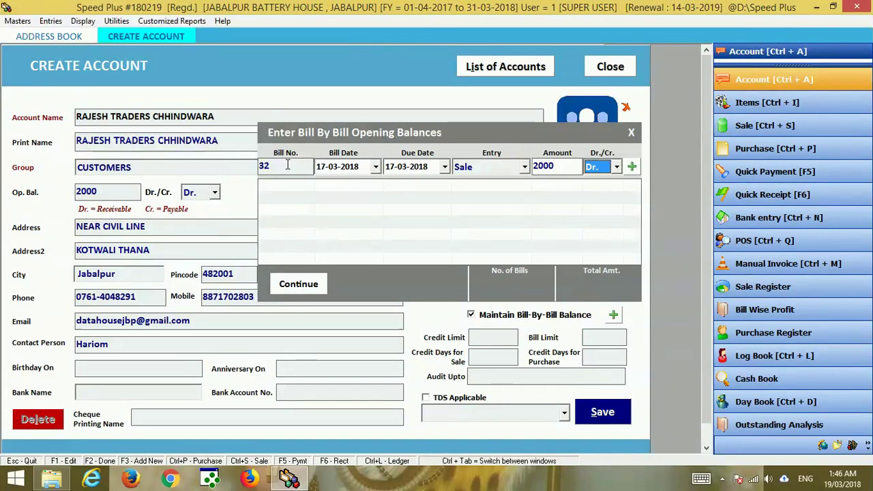
pyautogui.press('Return')
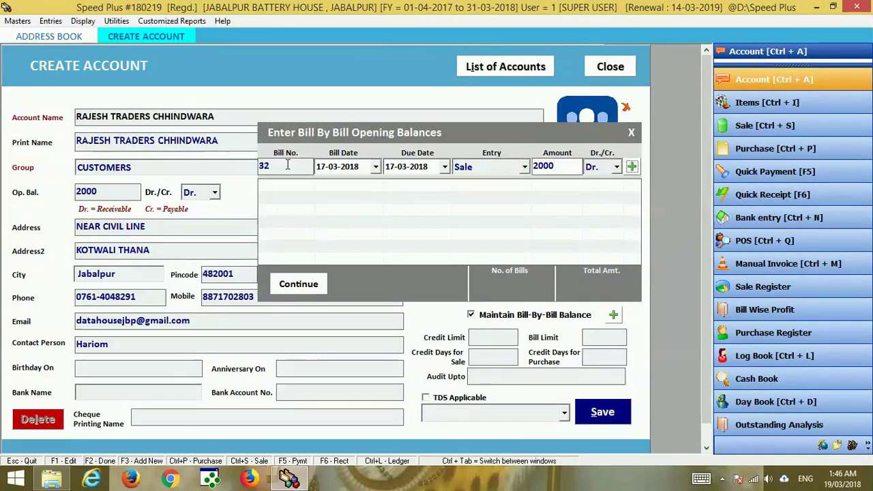
pyautogui.press('Return')
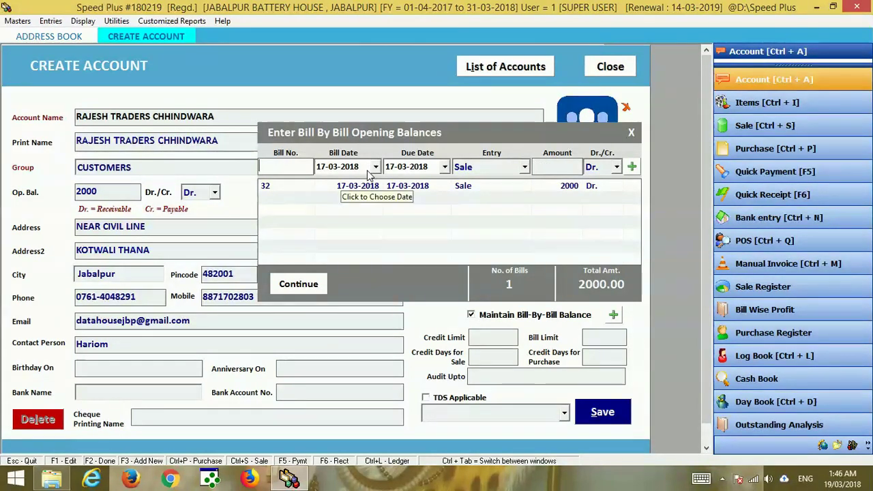
pyautogui.click(323, 286)
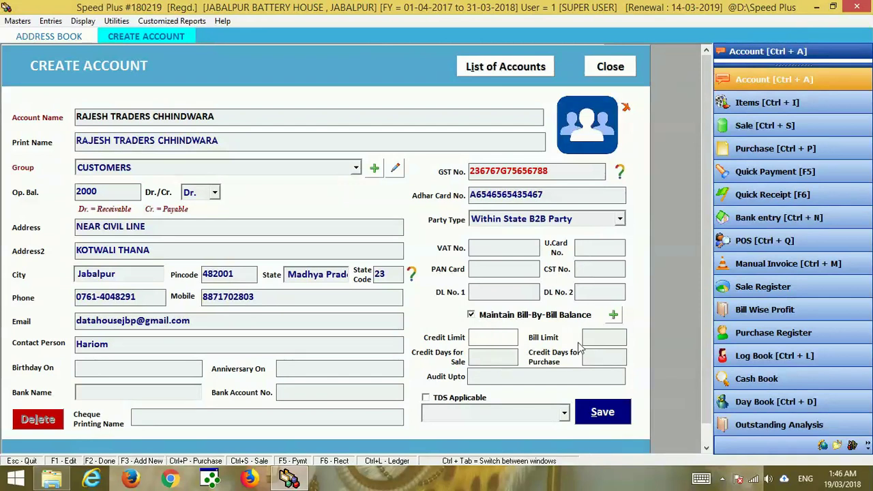
# Move through the bill limit and sale and purchase credit days fields.
pyautogui.click(601, 339)
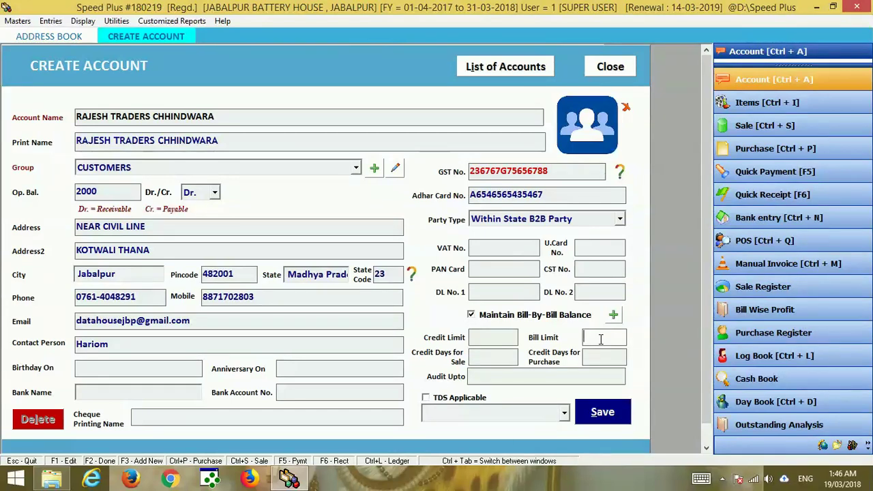
pyautogui.click(478, 359)
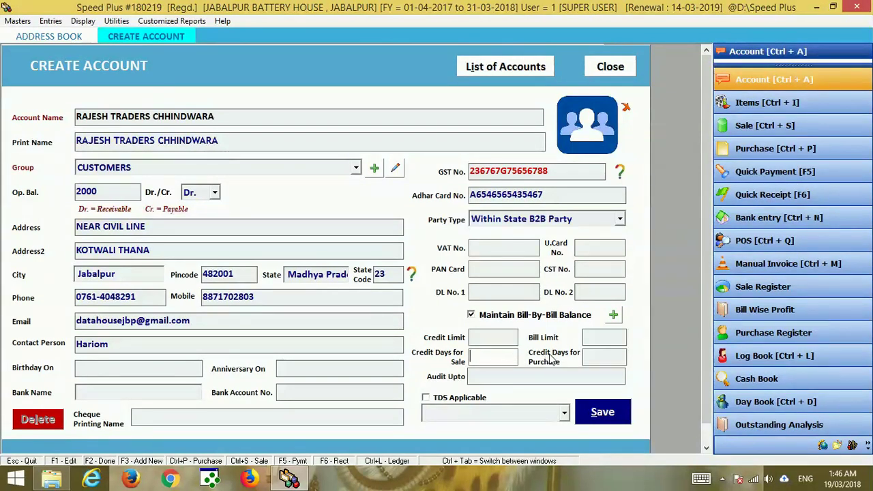
pyautogui.click(590, 356)
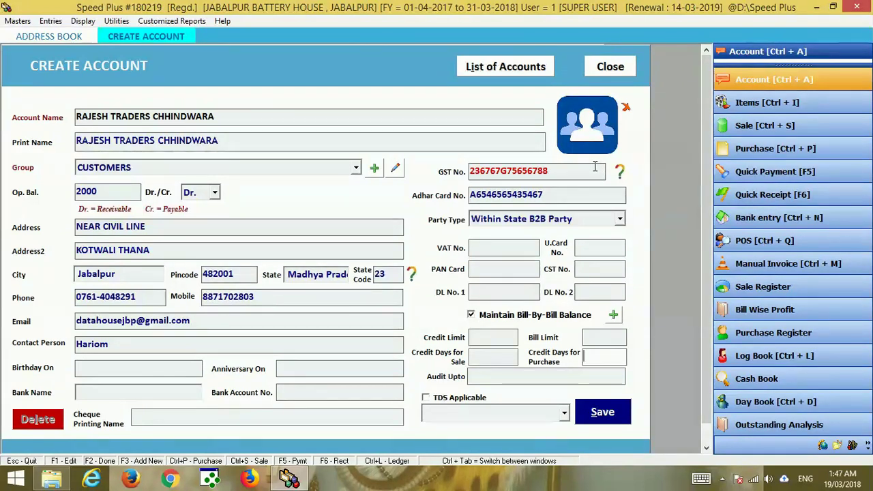
# Attach img004 from Pictures as the account photo and save the account.
pyautogui.click(601, 134)
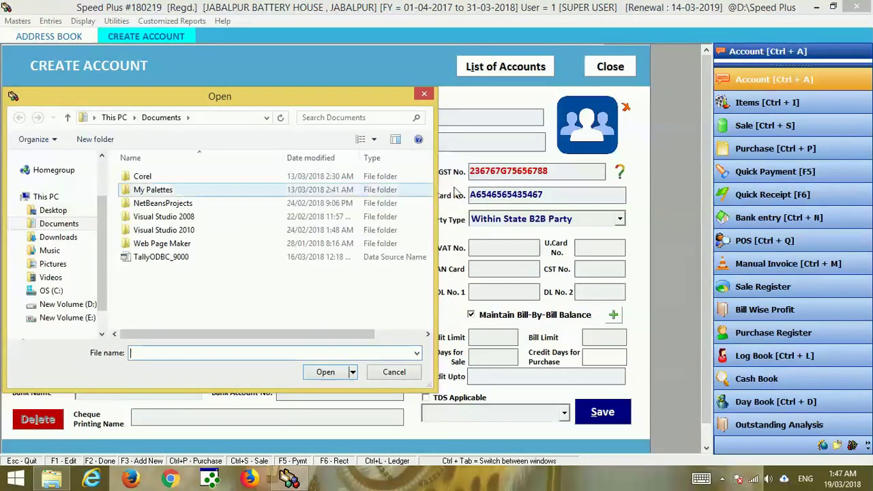
pyautogui.click(60, 266)
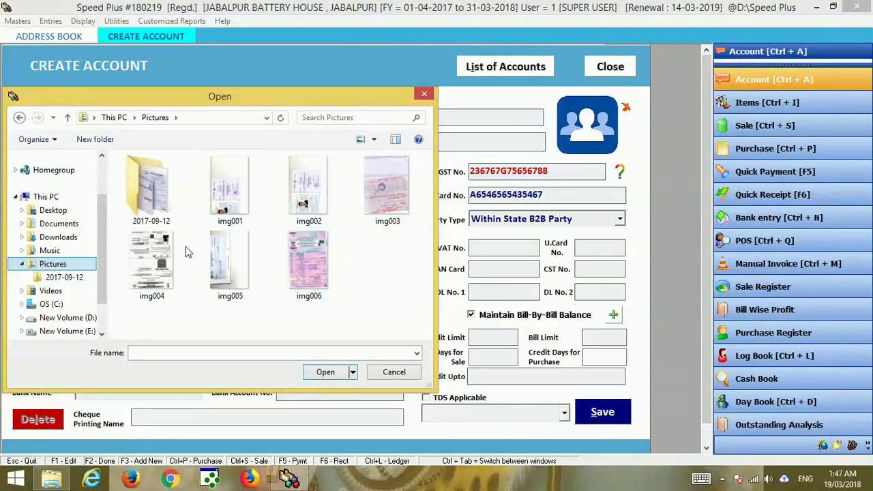
pyautogui.click(173, 263)
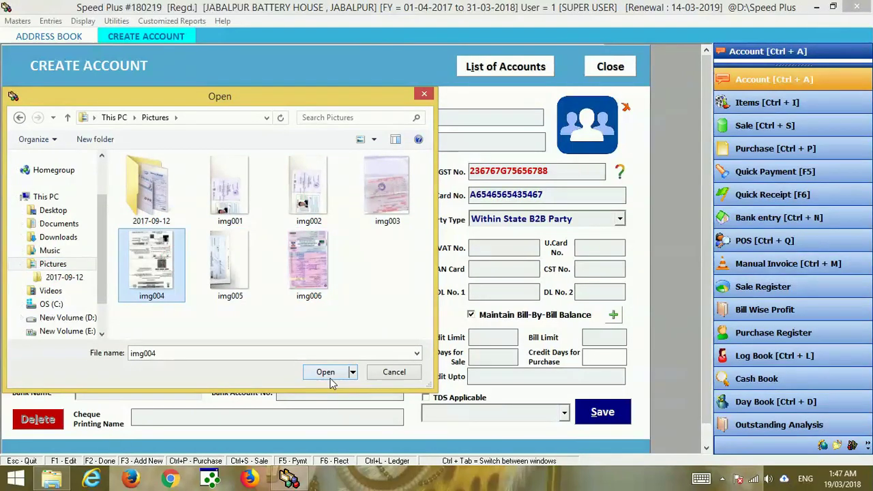
pyautogui.click(327, 375)
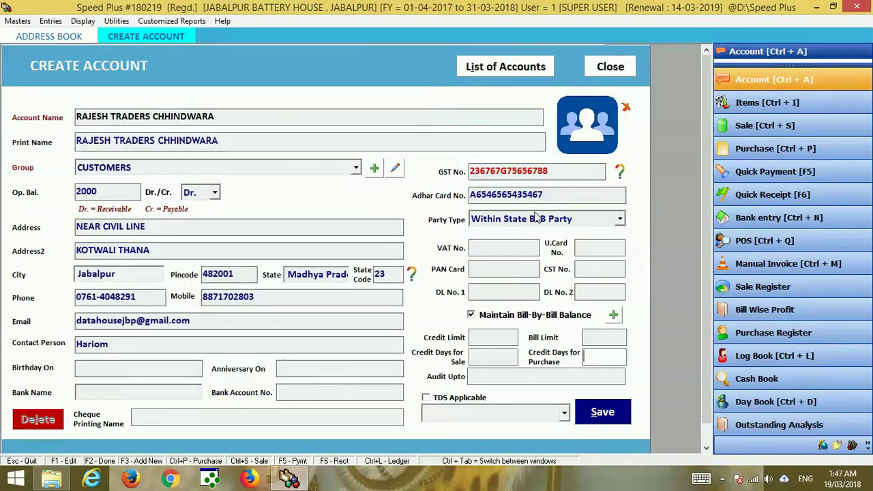
pyautogui.click(613, 412)
# Close the account form, open the Address Book and search names beginning with RA.
pyautogui.click(487, 282)
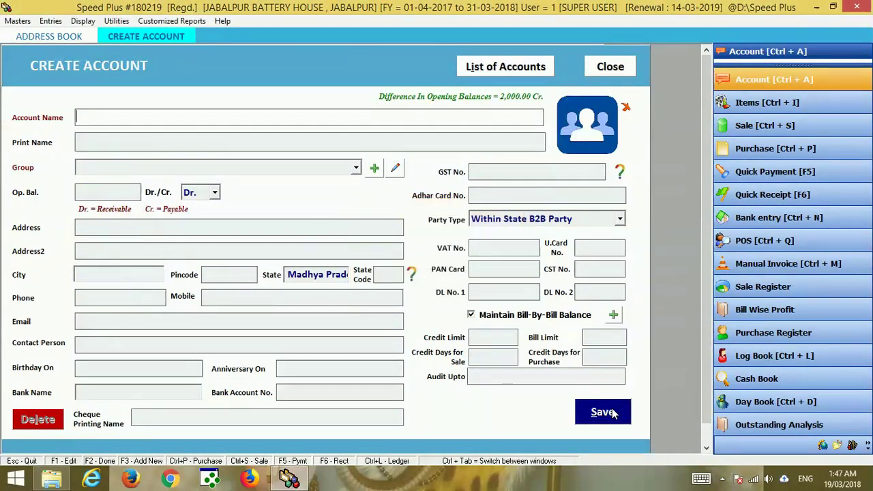
pyautogui.click(628, 68)
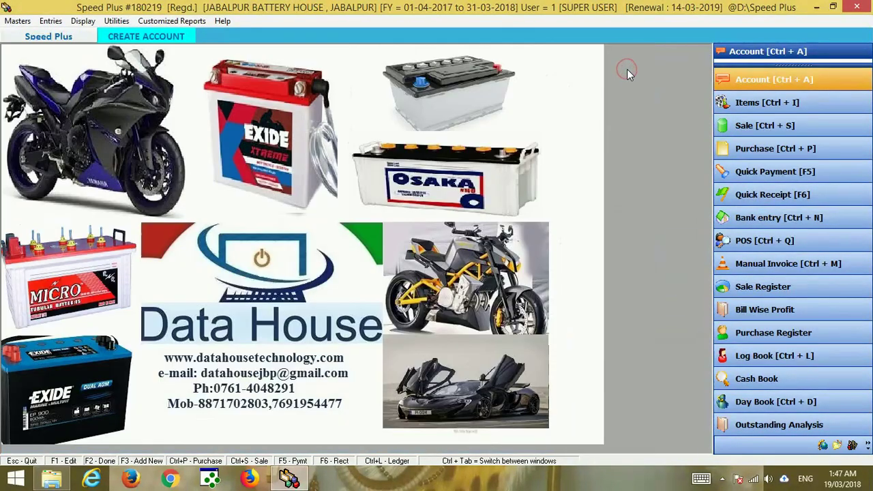
pyautogui.click(749, 82)
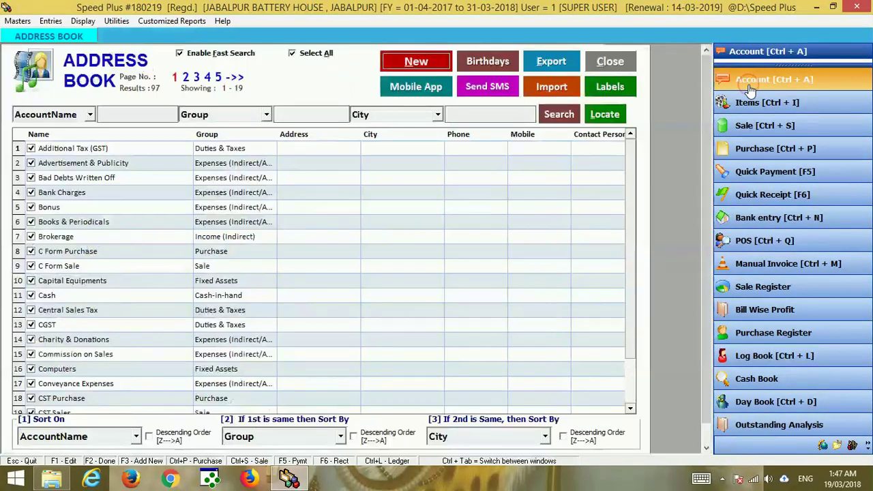
pyautogui.click(124, 114)
pyautogui.write('RA')
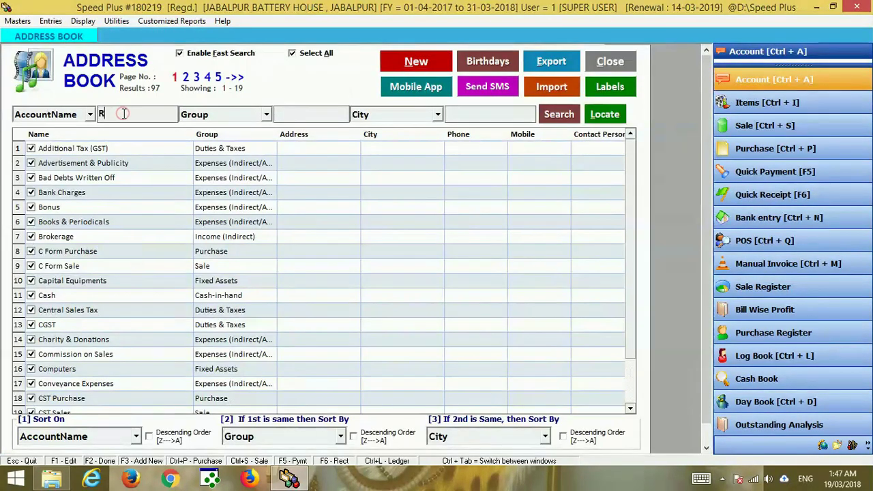
pyautogui.click(560, 117)
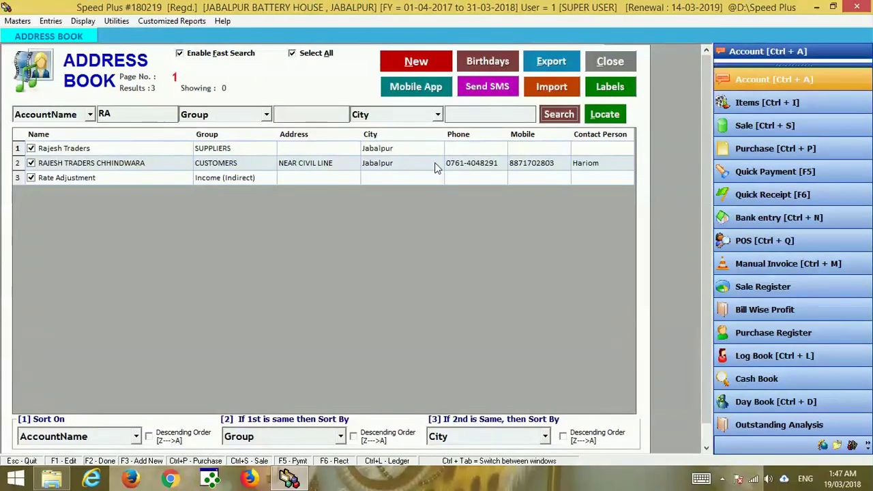
# Clear the RA search and search the Mobile field for 88 instead.
pyautogui.click(414, 116)
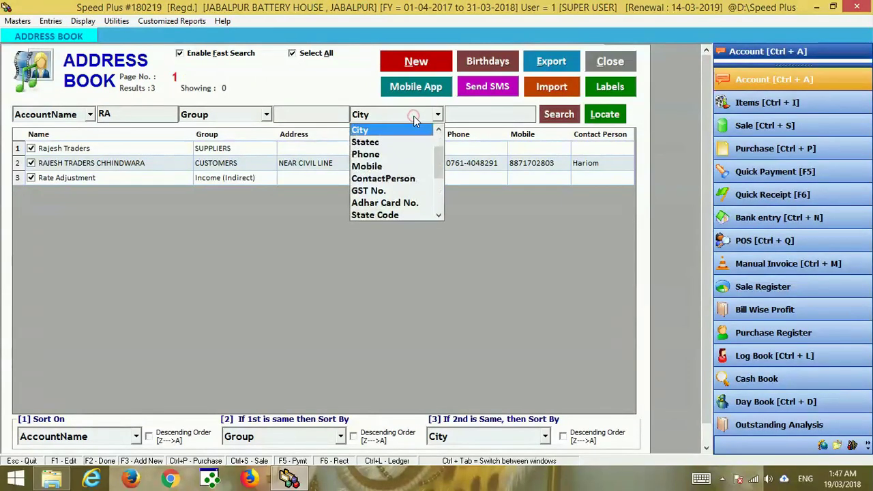
pyautogui.click(146, 114)
pyautogui.click(146, 114)
pyautogui.press('BackSpace')
pyautogui.press('BackSpace')
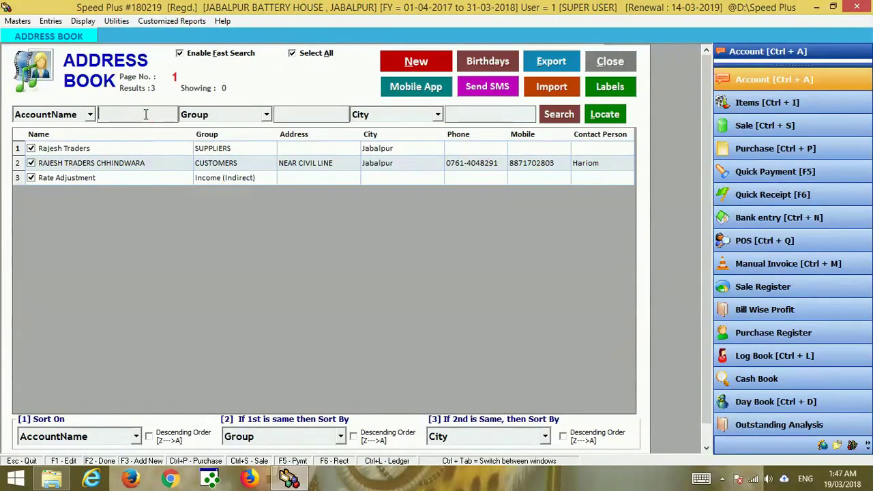
pyautogui.click(369, 115)
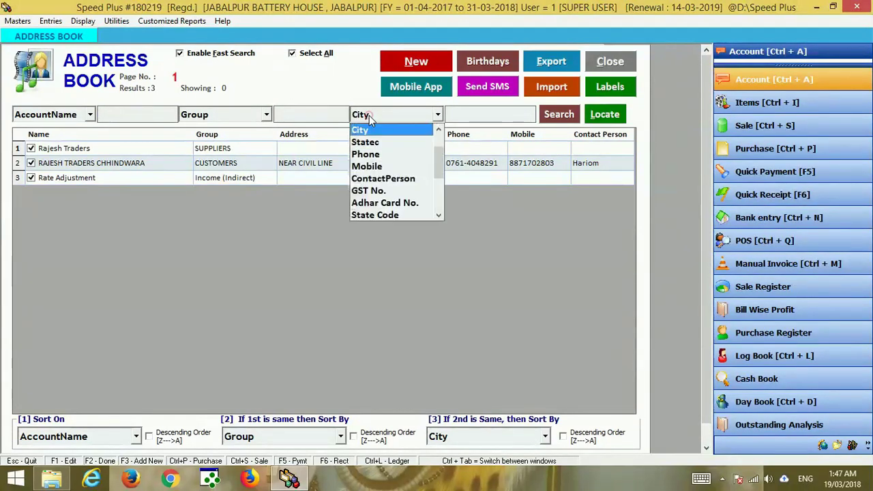
pyautogui.press('Down')
pyautogui.press('Down')
pyautogui.press('Down')
pyautogui.press('Tab')
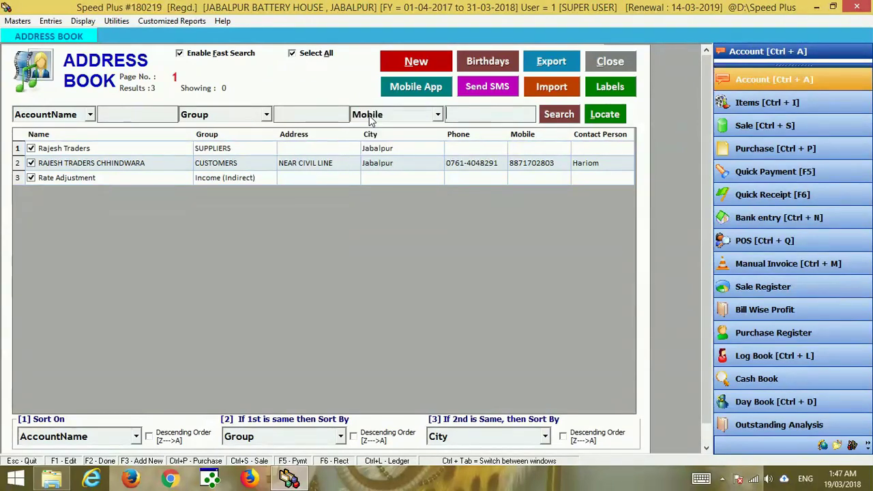
pyautogui.click(470, 114)
pyautogui.write('88')
pyautogui.click(565, 117)
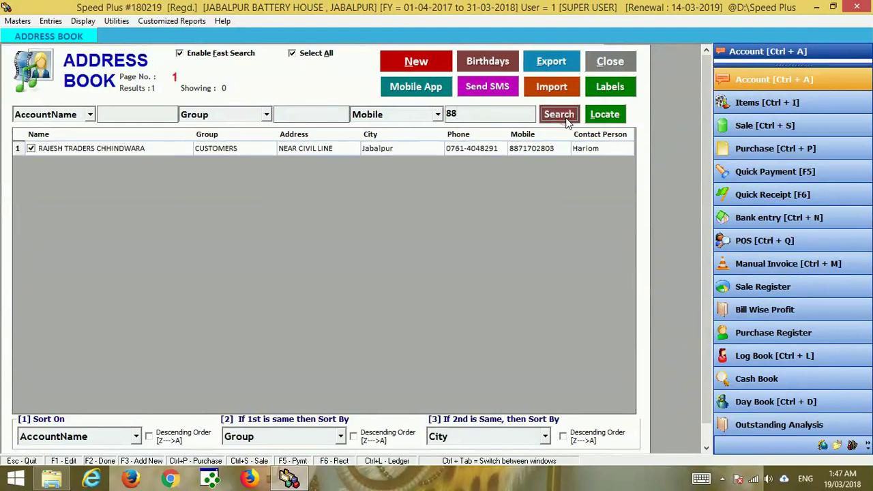
# List all accounts unfiltered, then filter by group CU.
pyautogui.click(481, 116)
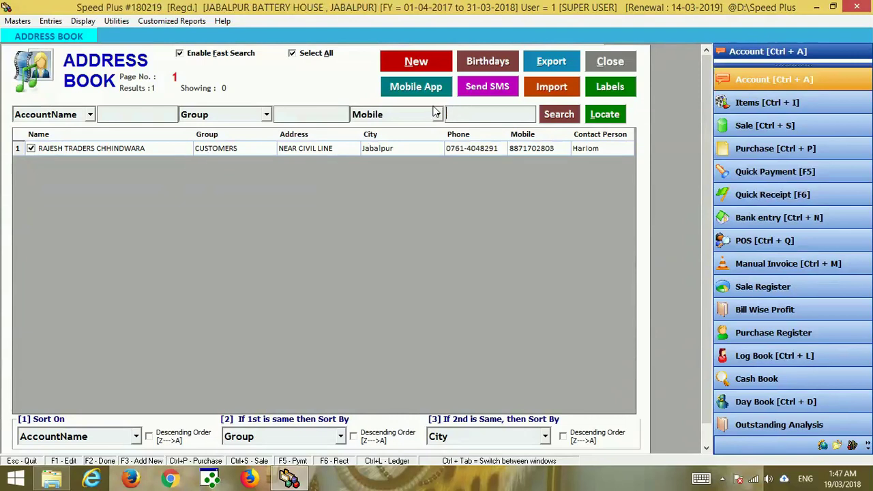
pyautogui.click(560, 114)
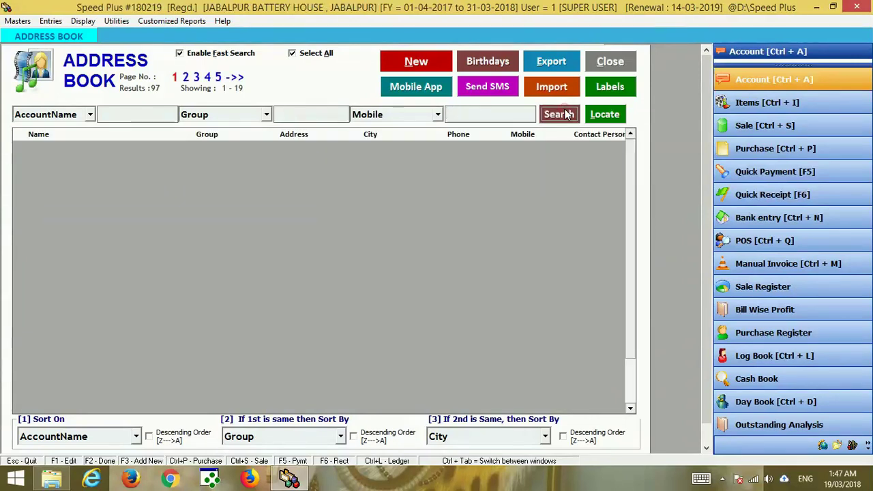
pyautogui.click(308, 114)
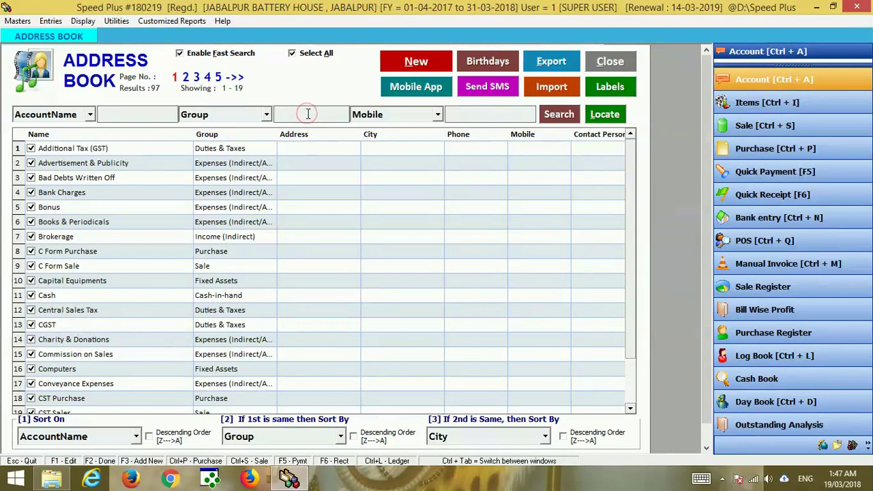
pyautogui.click(561, 115)
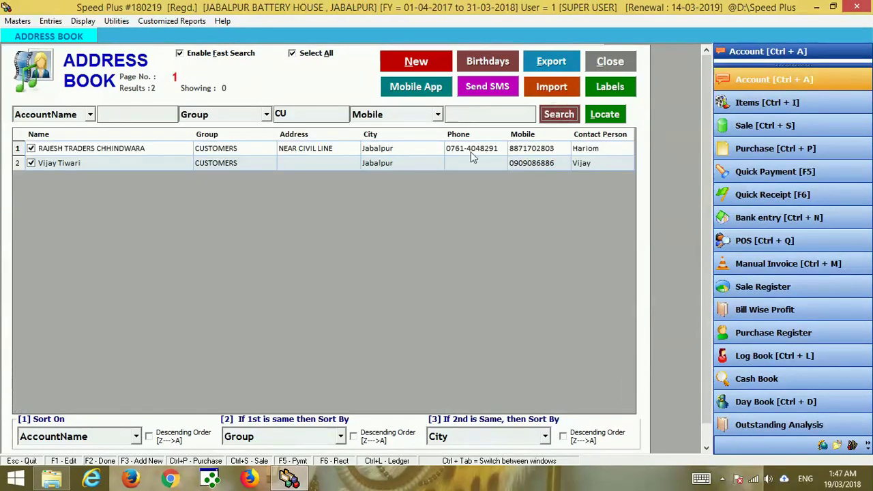
# Start an SMS to the listed customers beginning 'DEAR SIR 50'.
pyautogui.click(481, 89)
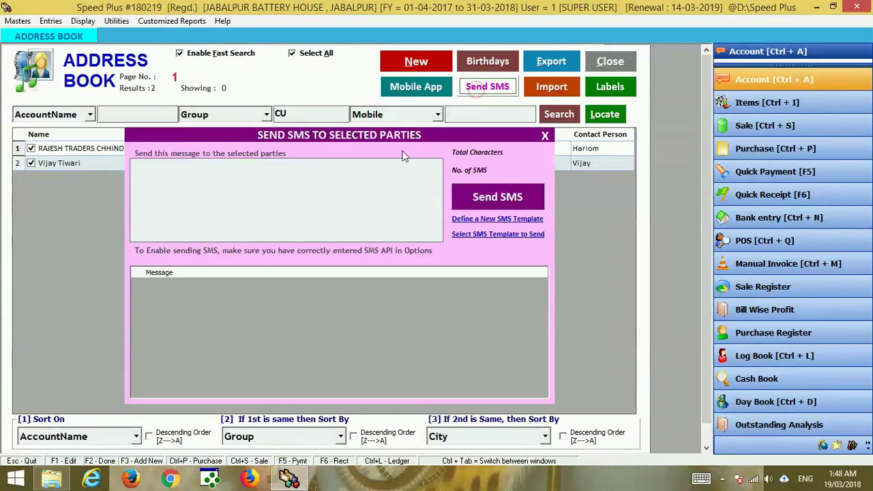
pyautogui.click(358, 175)
pyautogui.write('FHGH')
pyautogui.press('BackSpace')
pyautogui.press('BackSpace')
pyautogui.press('BackSpace')
pyautogui.press('BackSpace')
pyautogui.write('DE')
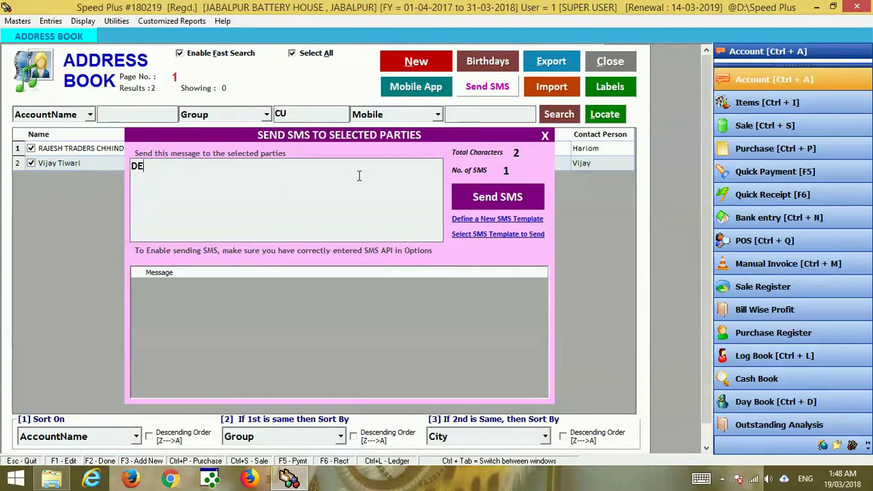
pyautogui.write('AR SIR CUT')
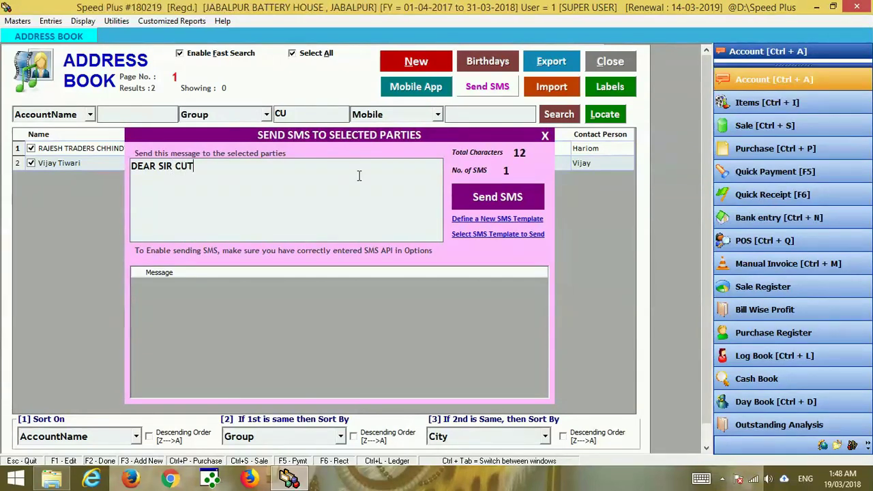
pyautogui.press('BackSpace')
pyautogui.press('BackSpace')
pyautogui.write('SIR50')
# Finish the message as '50 % OFF PLEASE VISIT SHOP' with a contact number and send it.
pyautogui.click(174, 166)
pyautogui.click(226, 167)
pyautogui.write('OFF PL')
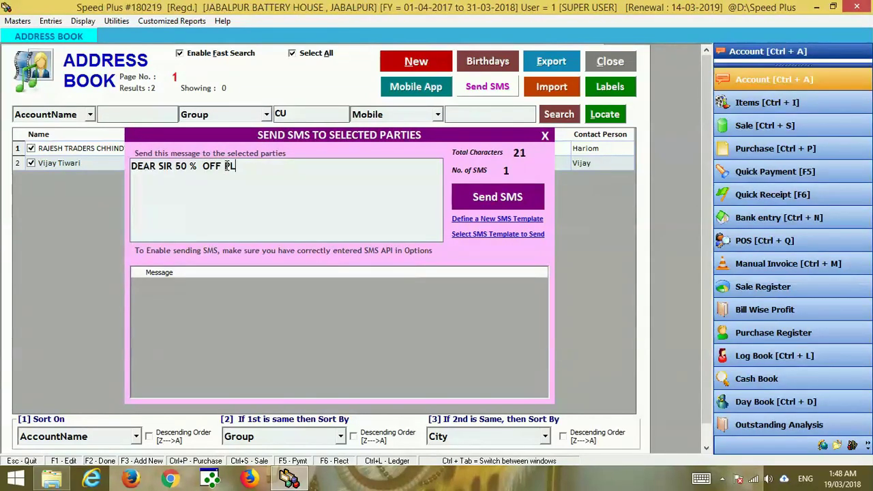
pyautogui.write('EASE VIS')
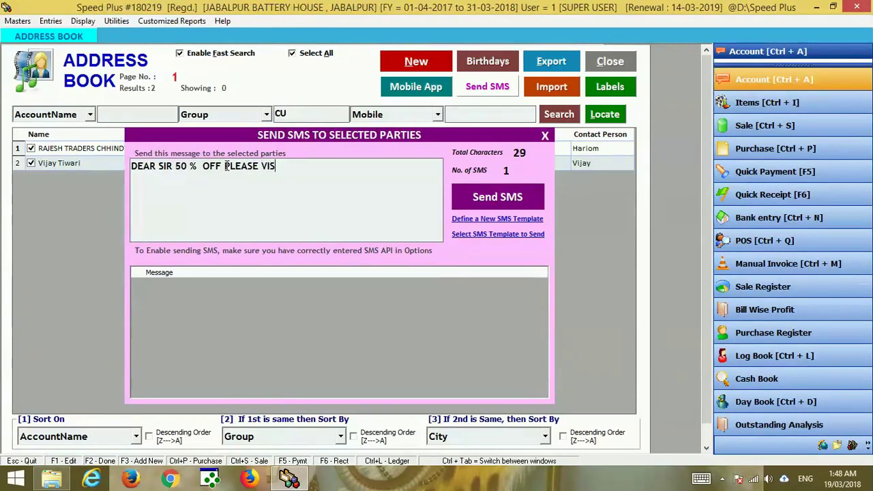
pyautogui.write('IT SHOP')
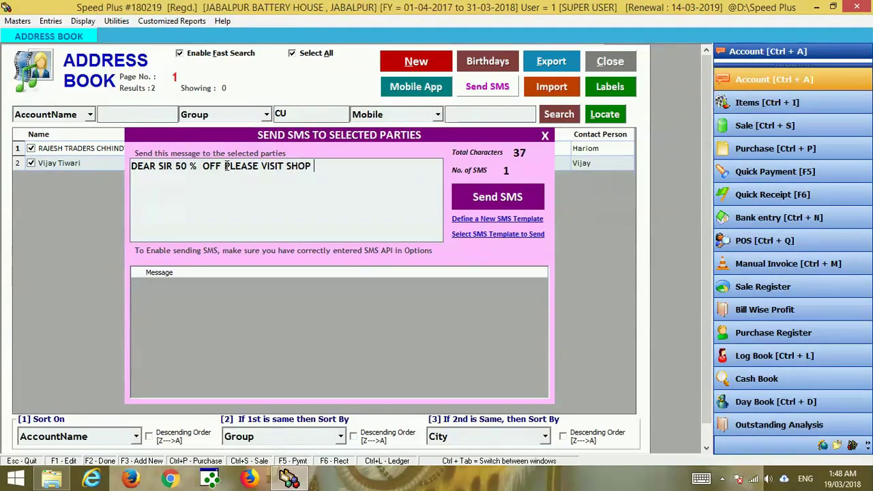
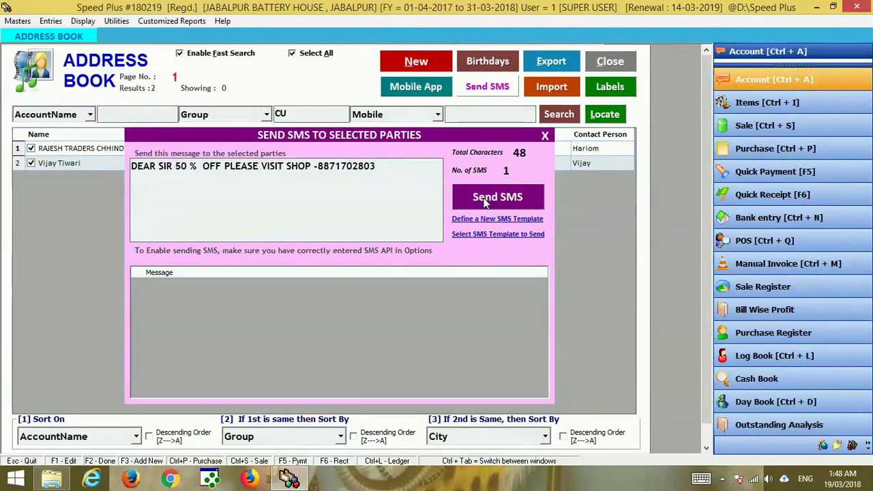
pyautogui.click(484, 198)
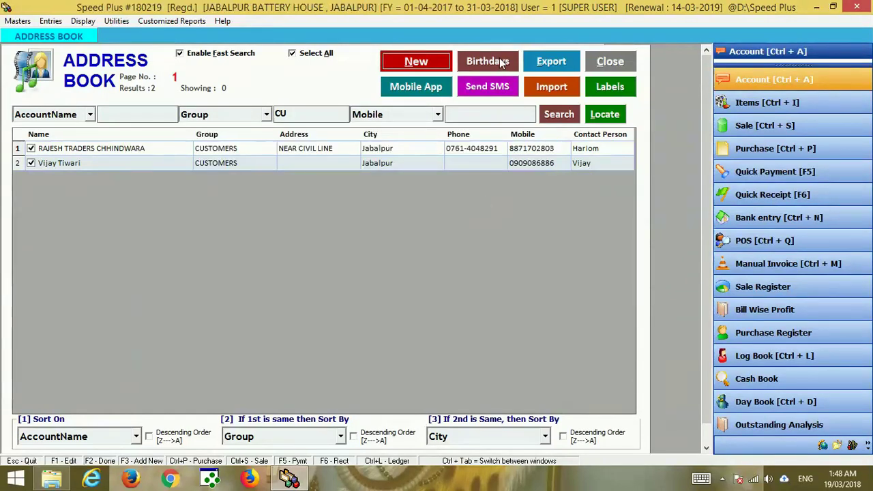
# Check birthday reminders, then export all accounts with opening balances to Excel.
pyautogui.click(501, 62)
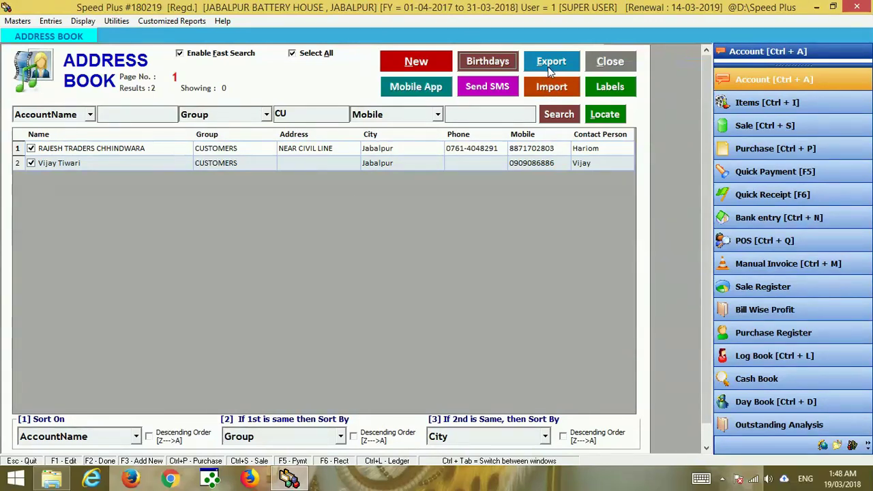
pyautogui.click(550, 70)
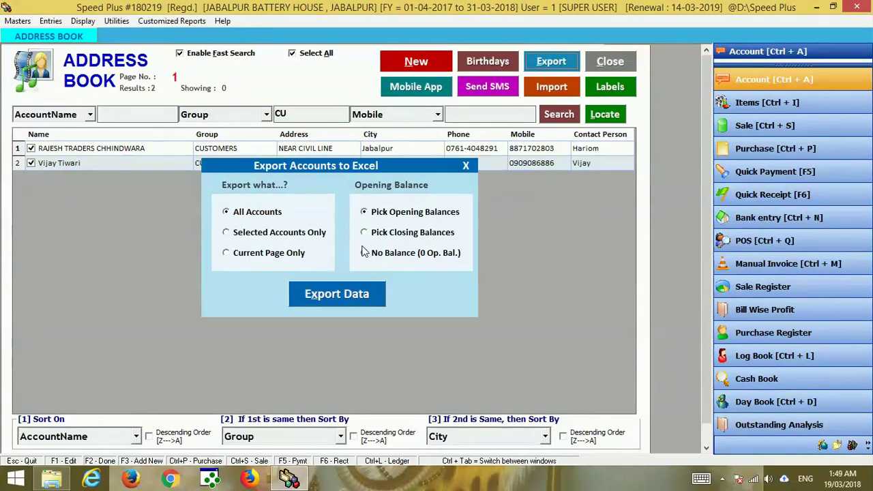
pyautogui.click(337, 294)
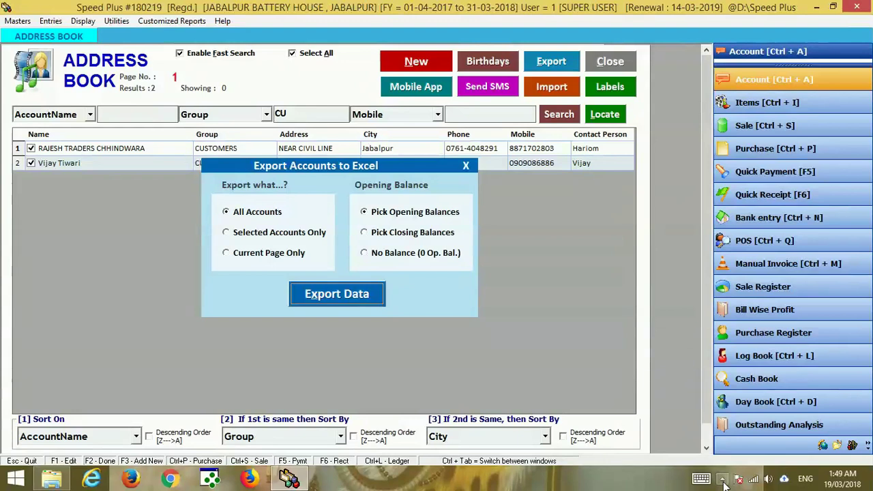
pyautogui.click(723, 479)
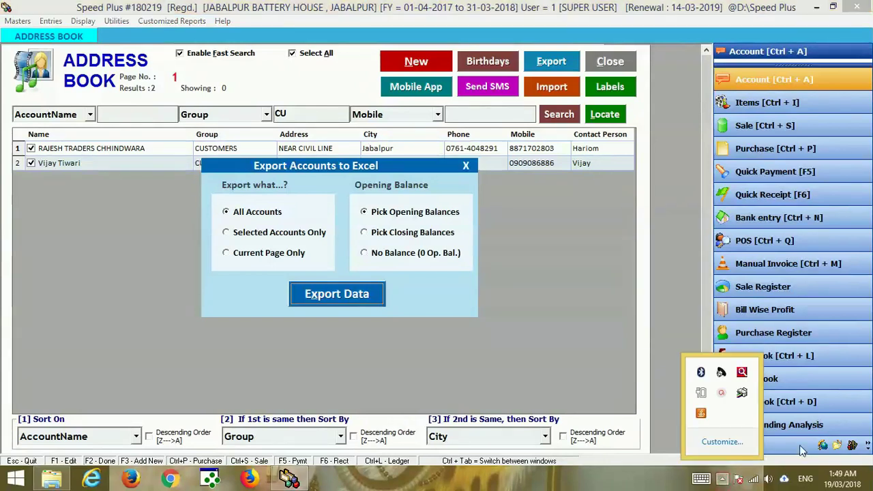
pyautogui.click(721, 393)
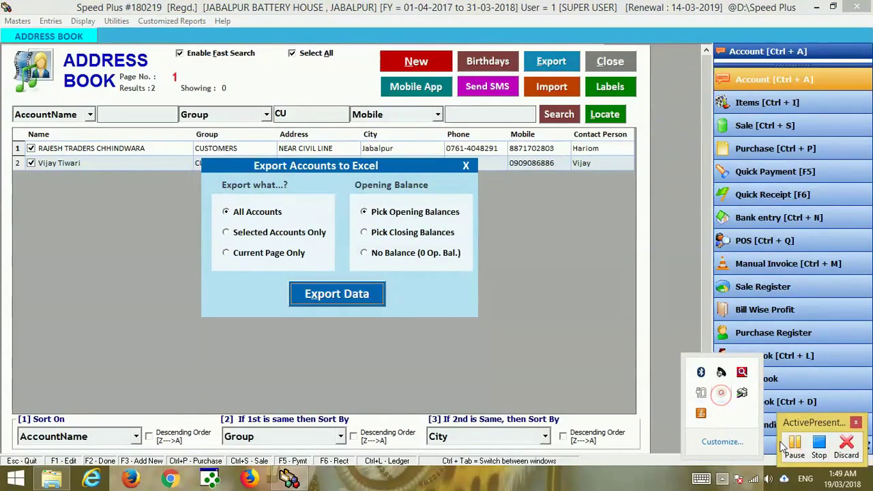
pyautogui.click(793, 454)
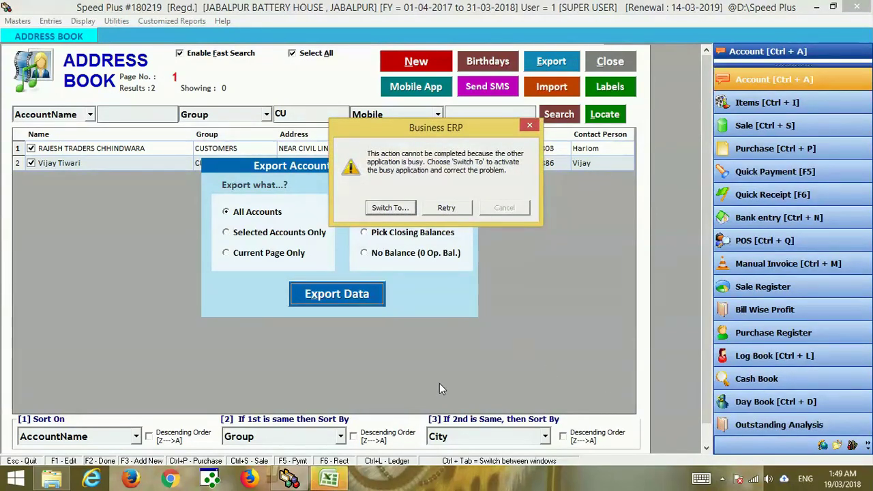
# Review the exported account rows in Excel's Book1, then close it without saving.
pyautogui.click(330, 478)
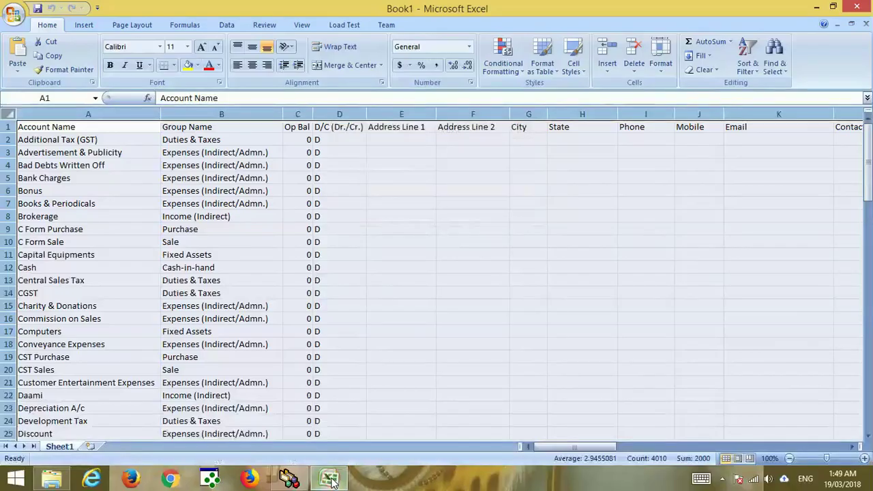
pyautogui.click(362, 289)
pyautogui.press('Down')
pyautogui.press('Down')
pyautogui.press('Down')
pyautogui.press('Down')
pyautogui.press('Down')
pyautogui.press('Down')
pyautogui.press('Down')
pyautogui.press('Down')
pyautogui.press('Down')
pyautogui.press('Down')
pyautogui.press('Down')
pyautogui.press('Down')
pyautogui.press('Down')
pyautogui.press('Down')
pyautogui.press('Down')
pyautogui.press('Down')
pyautogui.press('Down')
pyautogui.press('Down')
pyautogui.press('Down')
pyautogui.press('Down')
pyautogui.press('Down')
pyautogui.press('Down')
pyautogui.press('Down')
pyautogui.press('Down')
pyautogui.press('Down')
pyautogui.press('Down')
pyautogui.press('Down')
pyautogui.press('Down')
pyautogui.press('Down')
pyautogui.press('Down')
pyautogui.press('Down')
pyautogui.press('Down')
pyautogui.press('Down')
pyautogui.press('Down')
pyautogui.press('Down')
pyautogui.press('Down')
pyautogui.press('Down')
pyautogui.press('Down')
pyautogui.press('Down')
pyautogui.press('Down')
pyautogui.press('Down')
pyautogui.press('Down')
pyautogui.press('Down')
pyautogui.press('Down')
pyautogui.press('Down')
pyautogui.press('Down')
pyautogui.press('Down')
pyautogui.press('Down')
pyautogui.press('Down')
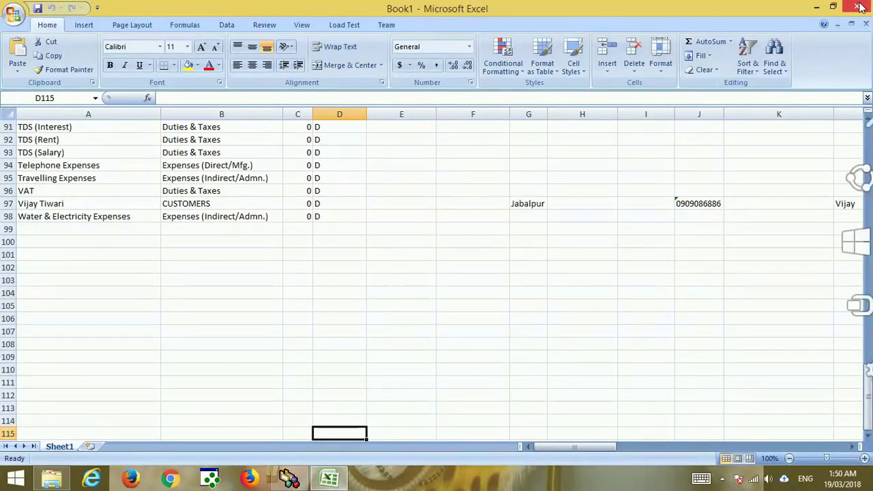
pyautogui.click(857, 7)
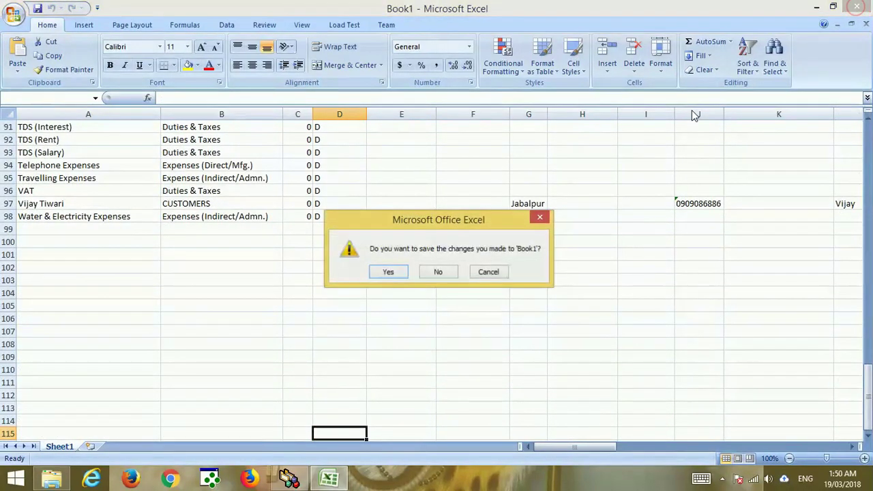
pyautogui.click(439, 271)
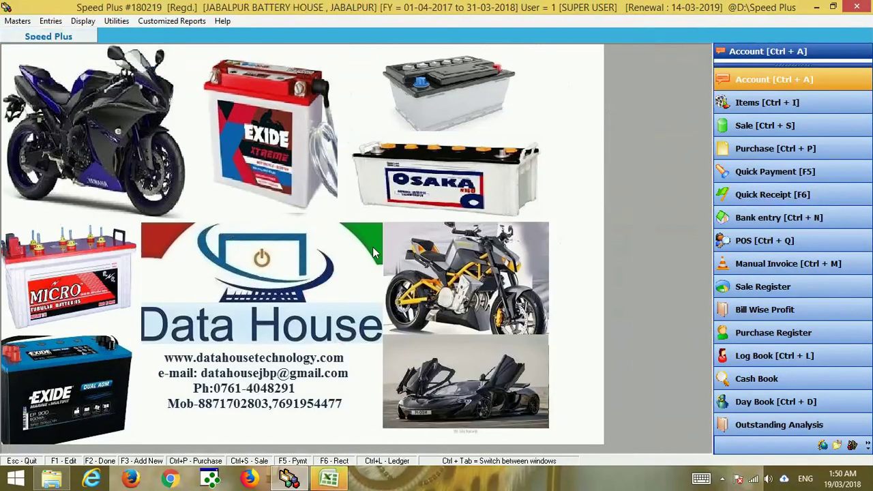
# Reopen the Address Book showing all 97 accounts unfiltered.
pyautogui.click(750, 80)
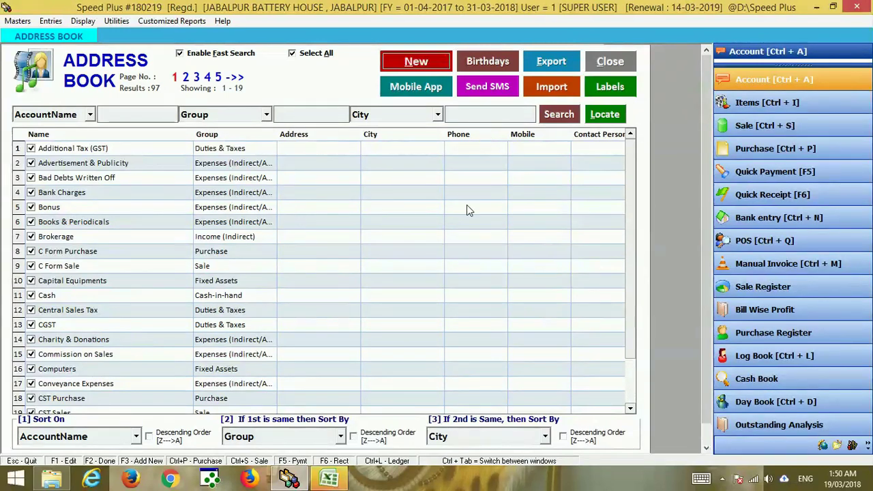
pyautogui.click(722, 479)
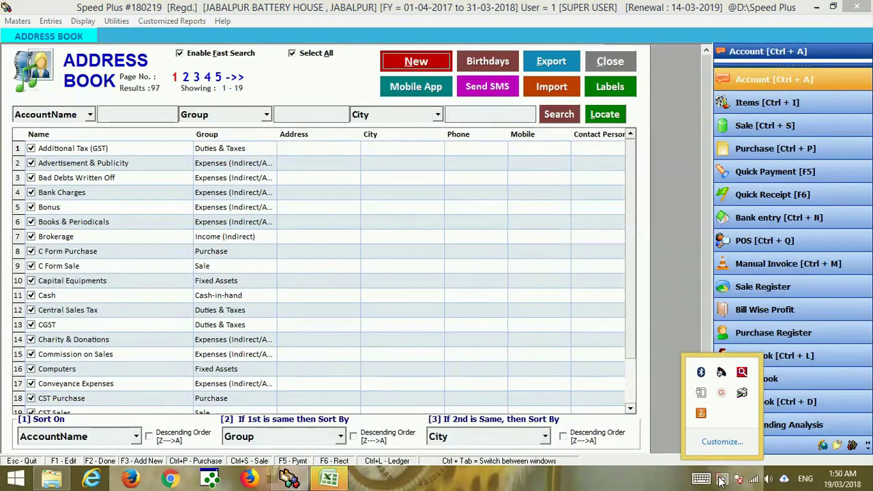
pyautogui.click(721, 392)
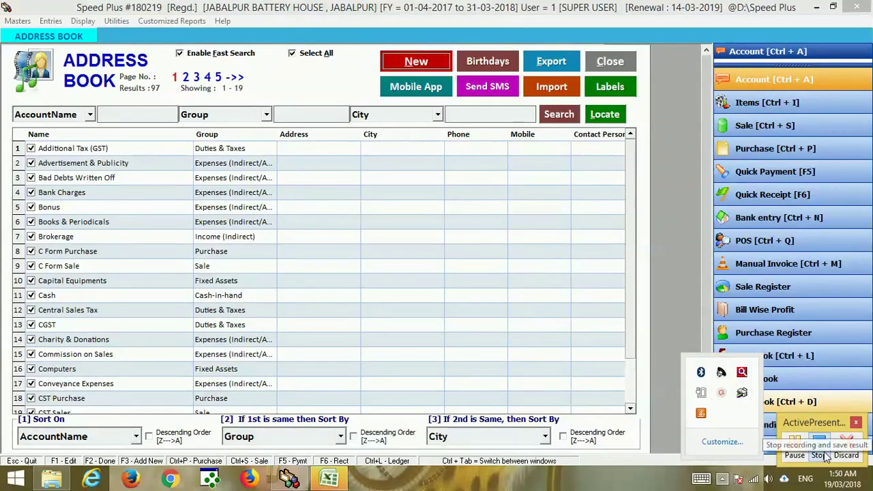